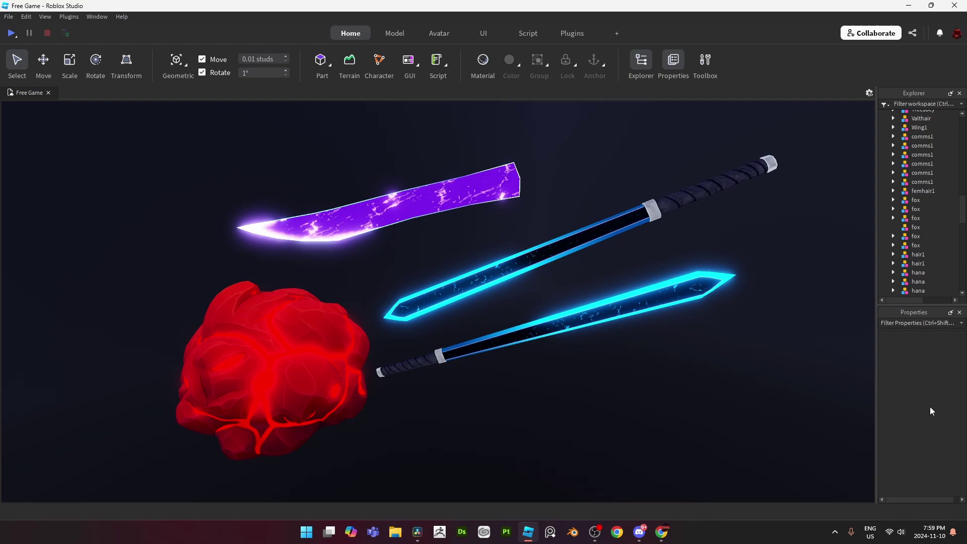
Examine the neon rock, blue swords and purple blade up close in the scene.
click(544, 341)
scroll(532, 338, up, 3)
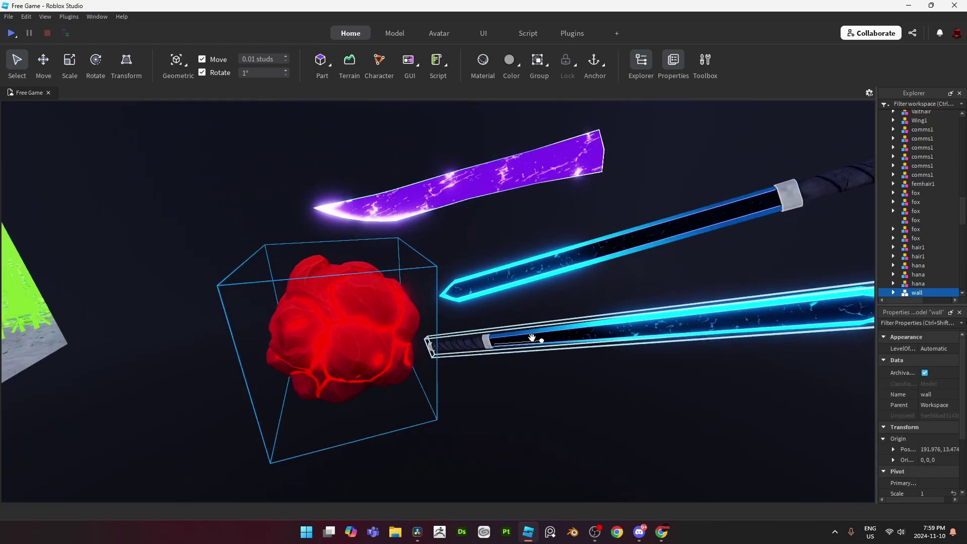
right_drag(532, 338, 533, 331)
scroll(534, 331, down, 3)
scroll(534, 332, up, 4)
scroll(264, 320, up, 2)
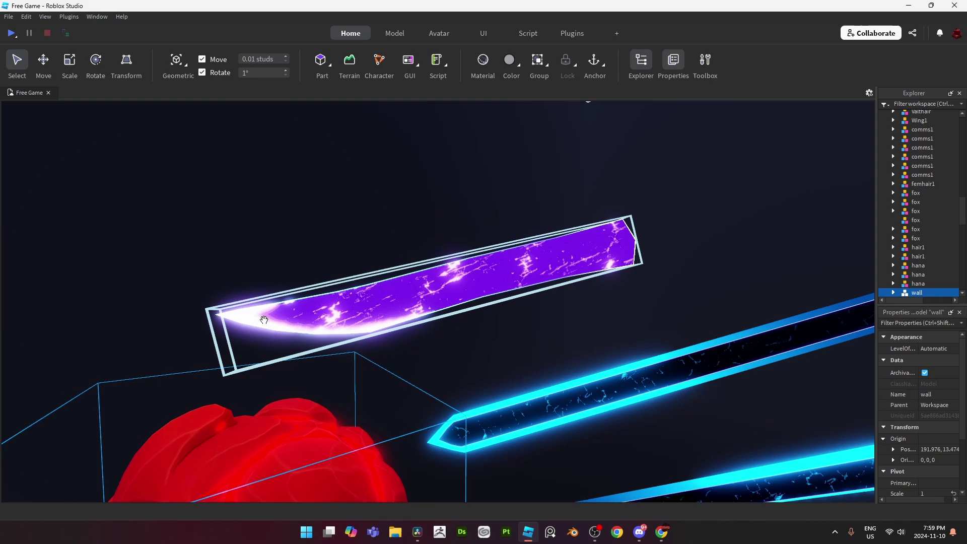
scroll(398, 294, down, 3)
scroll(360, 300, up, 6)
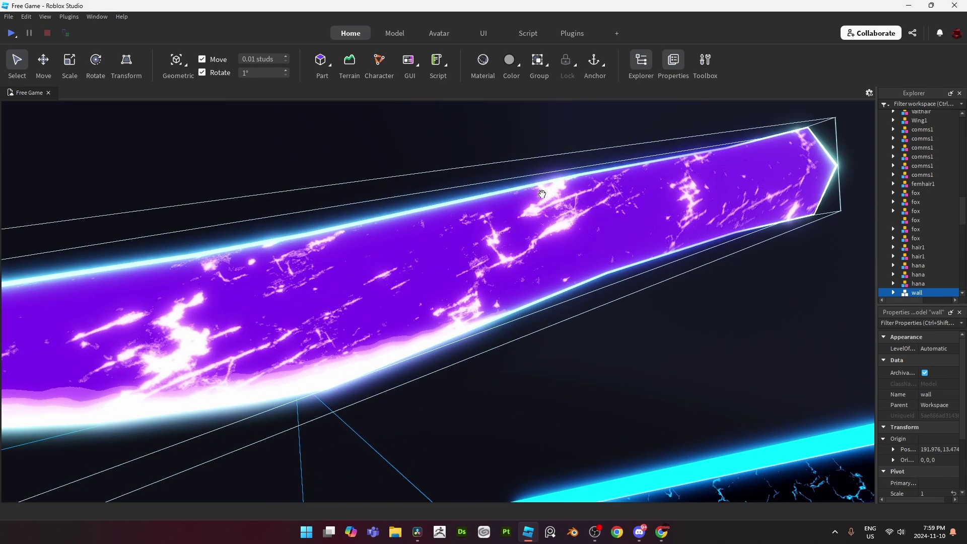
scroll(350, 300, down, 2)
right_drag(225, 323, 289, 281)
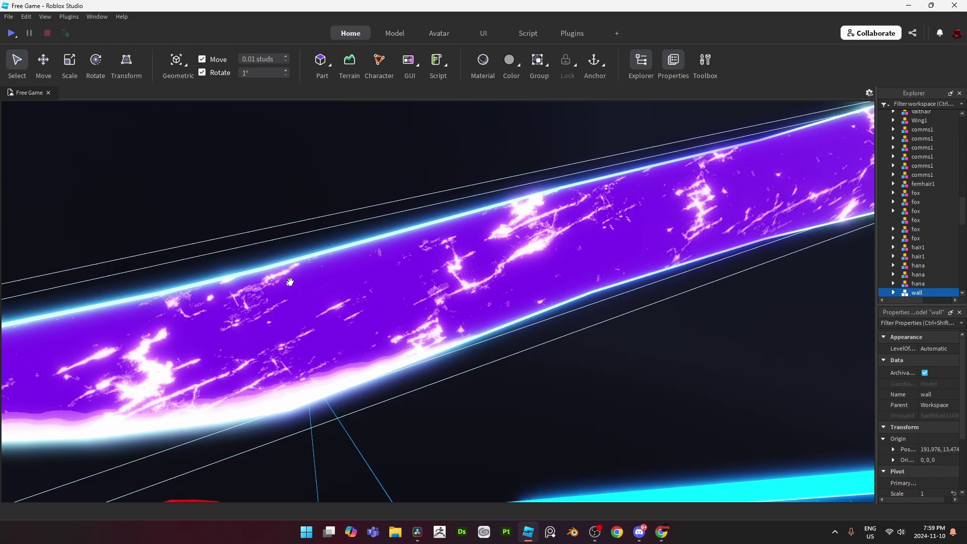
scroll(358, 327, down, 5)
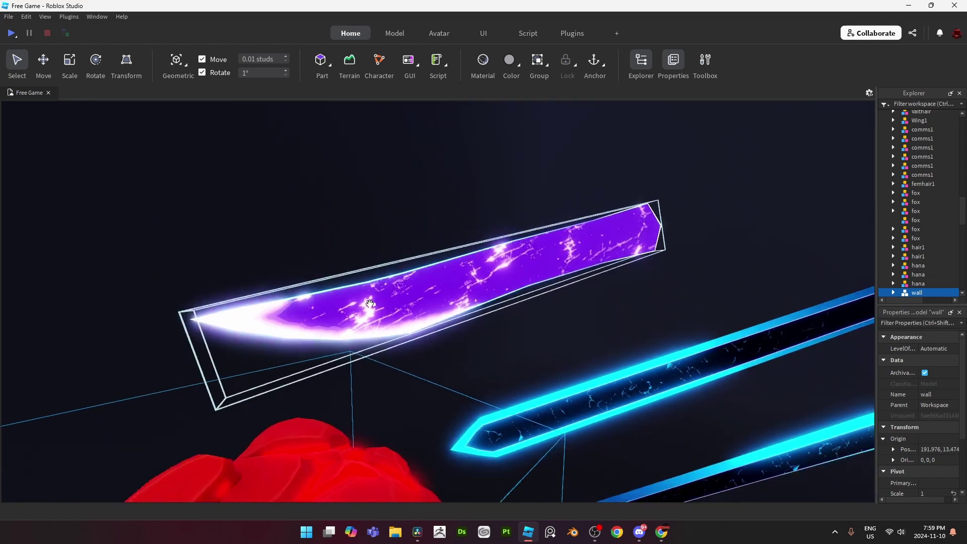
Move the red neon part neo of the rock model about 2.69 studs sideways, out of the Rock2_low shell.
click(351, 354)
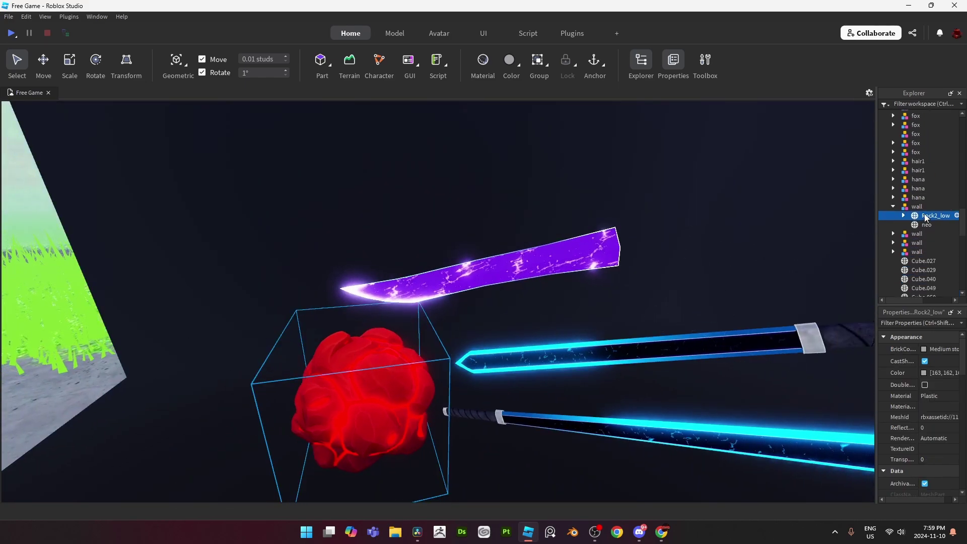
click(924, 225)
click(43, 62)
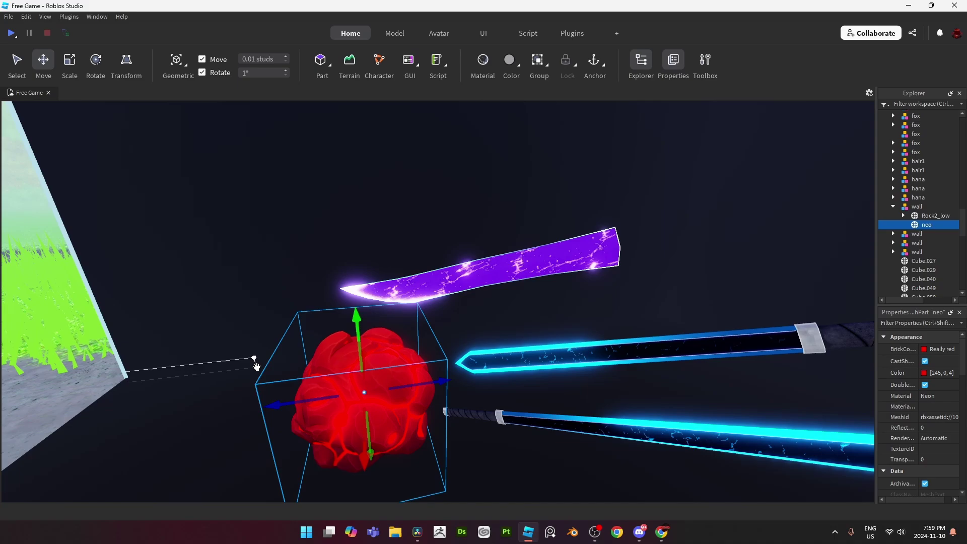
drag(273, 405, 71, 419)
scroll(358, 418, up, 4)
right_drag(359, 419, 463, 383)
scroll(360, 419, down, 4)
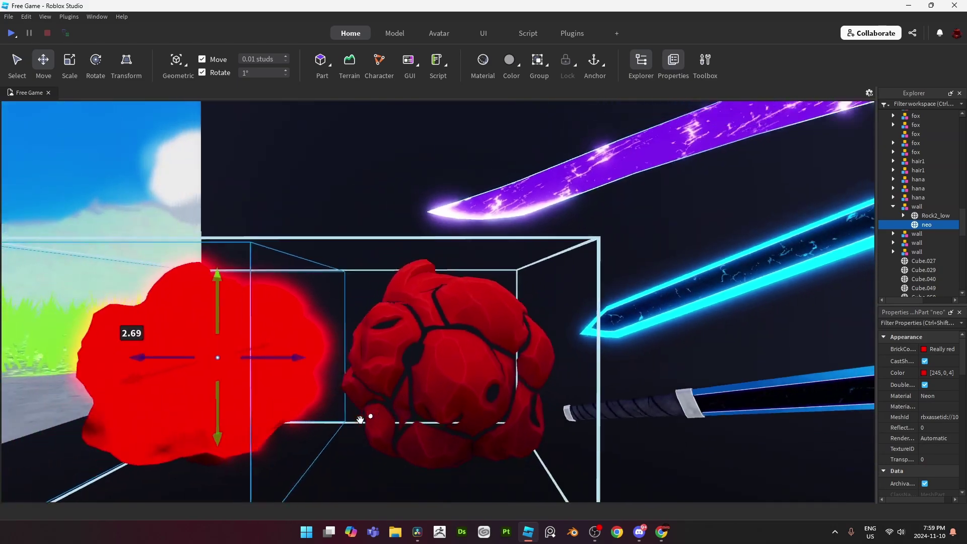
Compare the separated neon part with the cracked rock shell and undo the part's move.
scroll(360, 419, down, 3)
scroll(360, 419, up, 3)
scroll(360, 419, down, 3)
scroll(360, 420, up, 5)
scroll(360, 420, down, 5)
key(ctrl+z)
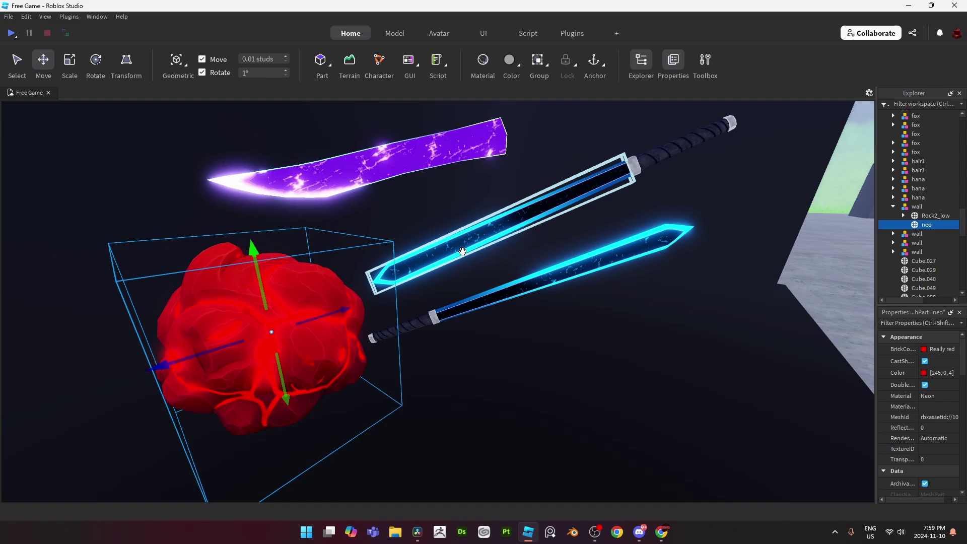
Try moving the upper blue sword's neon blade part away from the blade, and undo the move.
click(462, 251)
drag(487, 218, 442, 224)
key(d)
right_drag(540, 302, 538, 303)
key(w)
key(d)
key(ctrl+z)
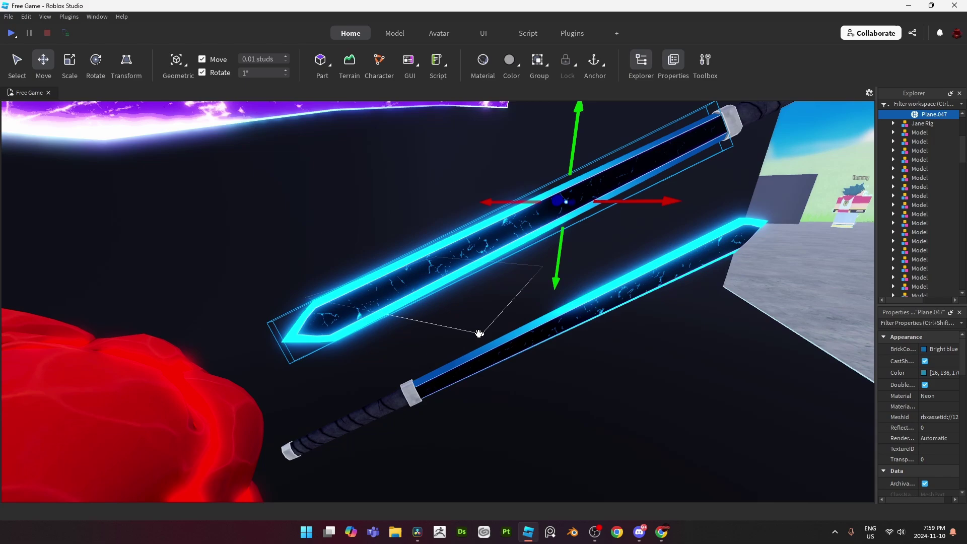
Clear the selection and examine the rock and the three blades together from a distance.
key(d)
right_drag(479, 333, 473, 334)
key(s)
click(76, 378)
key(d)
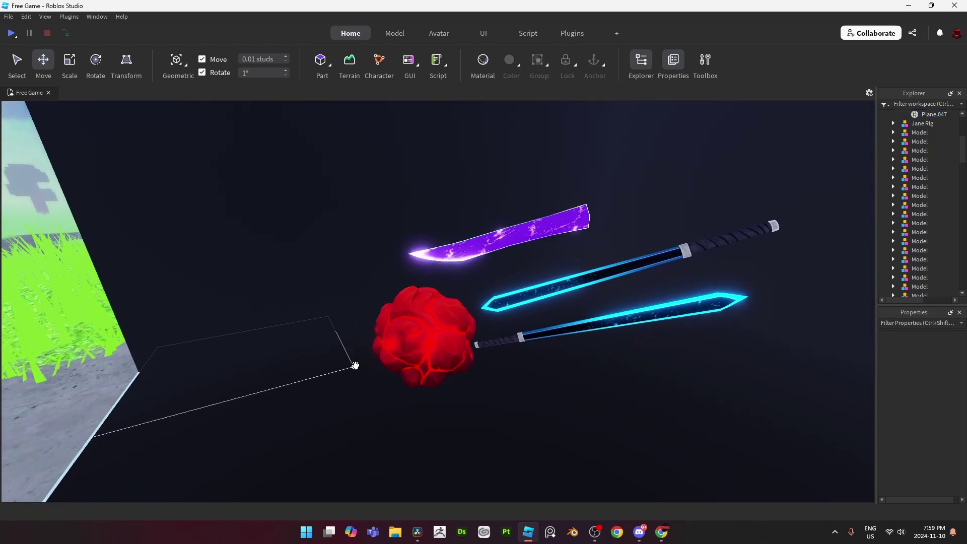
scroll(383, 366, up, 6)
scroll(518, 432, down, 5)
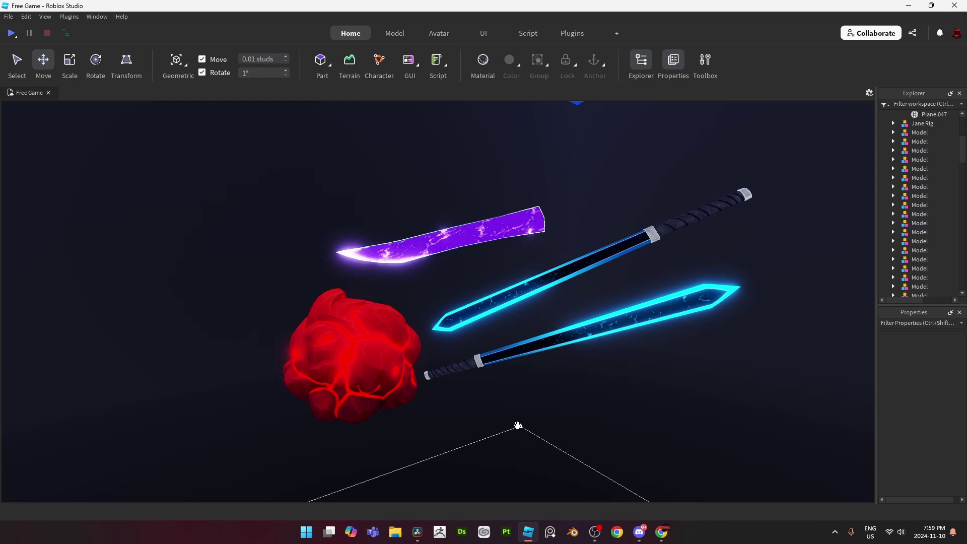
right_drag(518, 425, 513, 425)
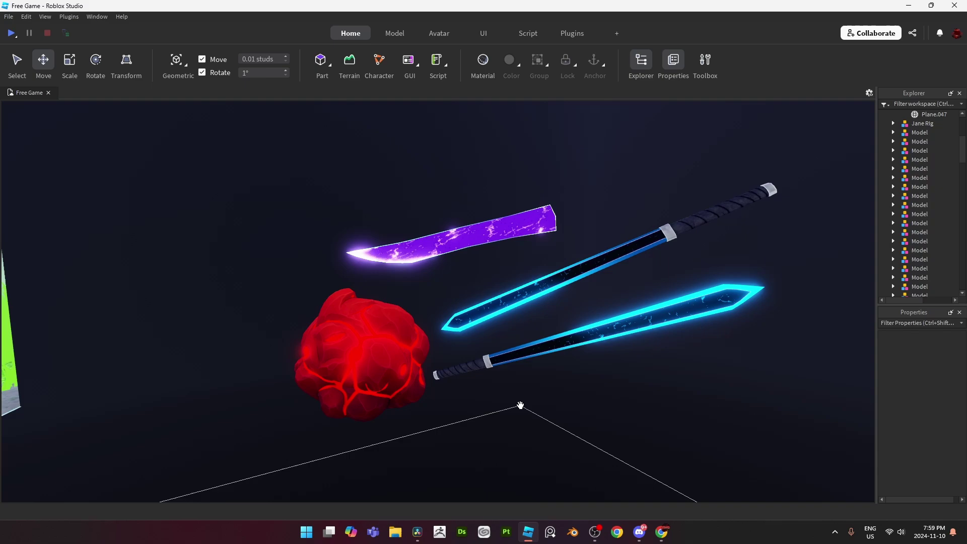
scroll(519, 409, up, 4)
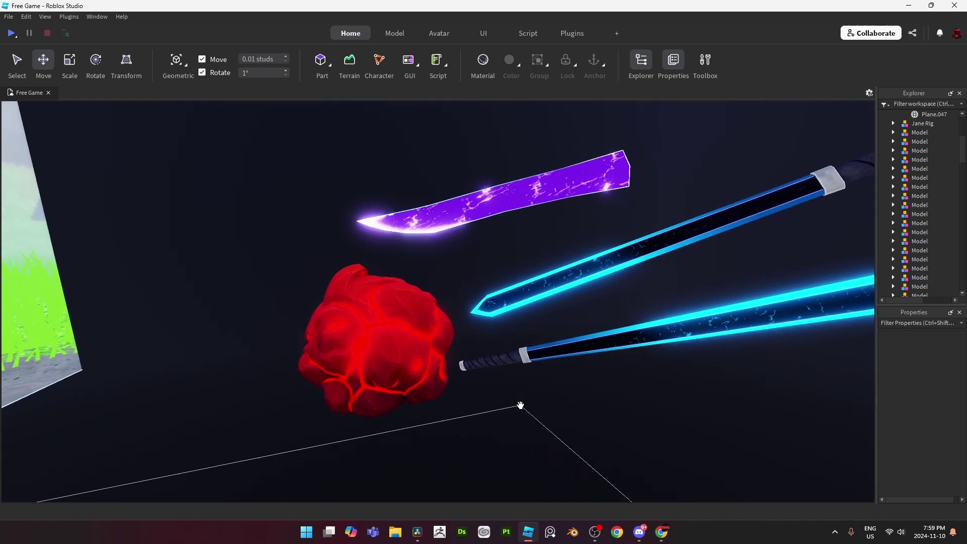
Select the red rock's wall model and inspect how its shell and neon part fit together.
click(373, 348)
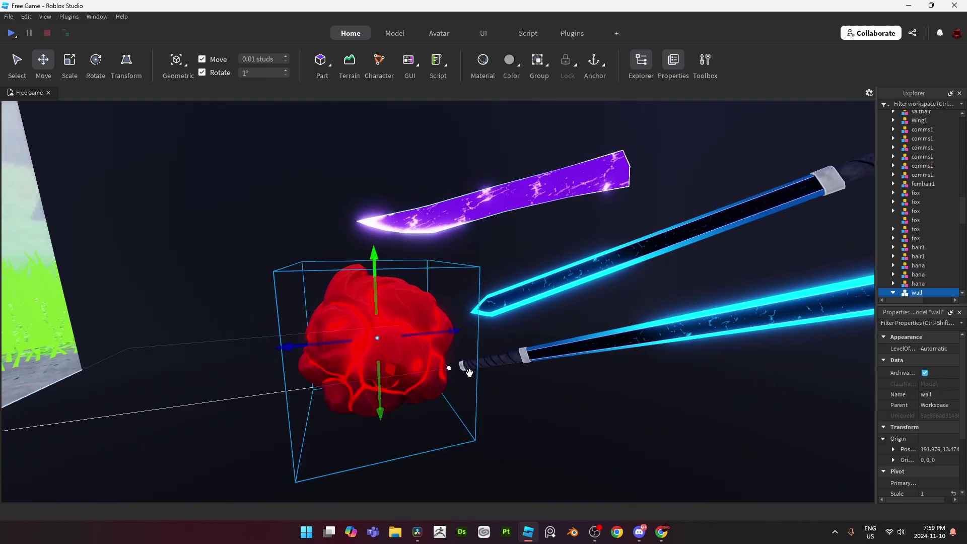
drag(442, 329, 423, 422)
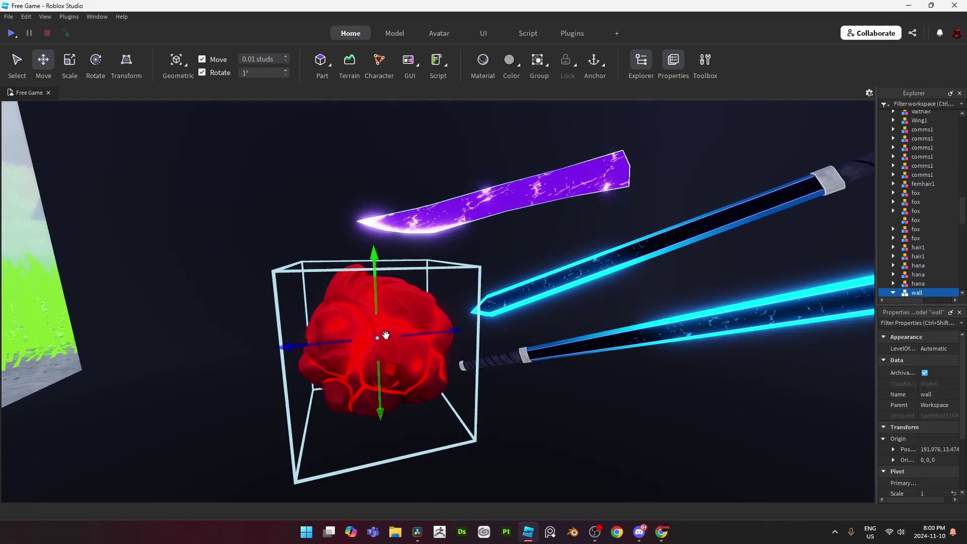
alt+click(422, 319)
key(w)
right_drag(423, 422, 485, 440)
key(s)
drag(485, 441, 576, 448)
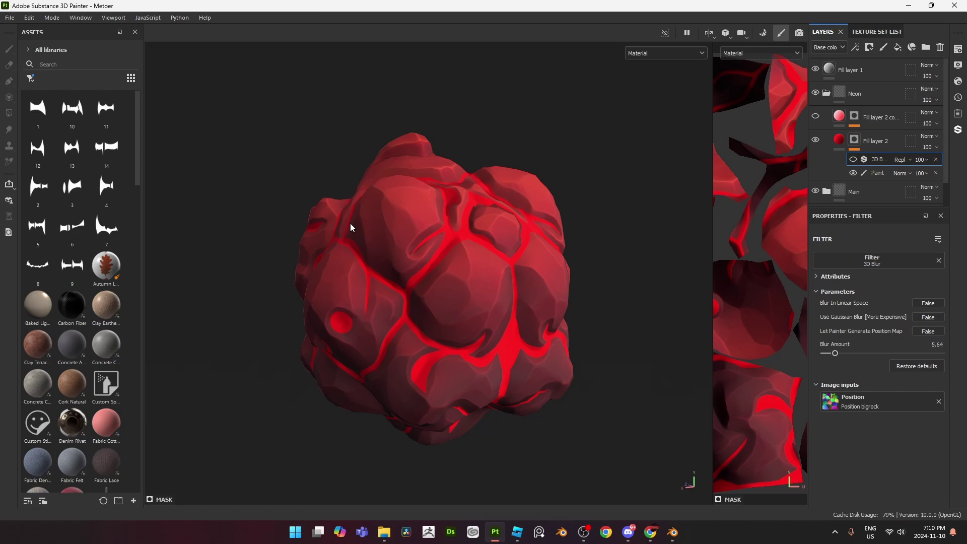
Check the rock's painted cracks by hiding and reshowing Fill layer 2 and inspecting its Paint mask effect.
scroll(350, 223, down, 1)
scroll(836, 187, down, 2)
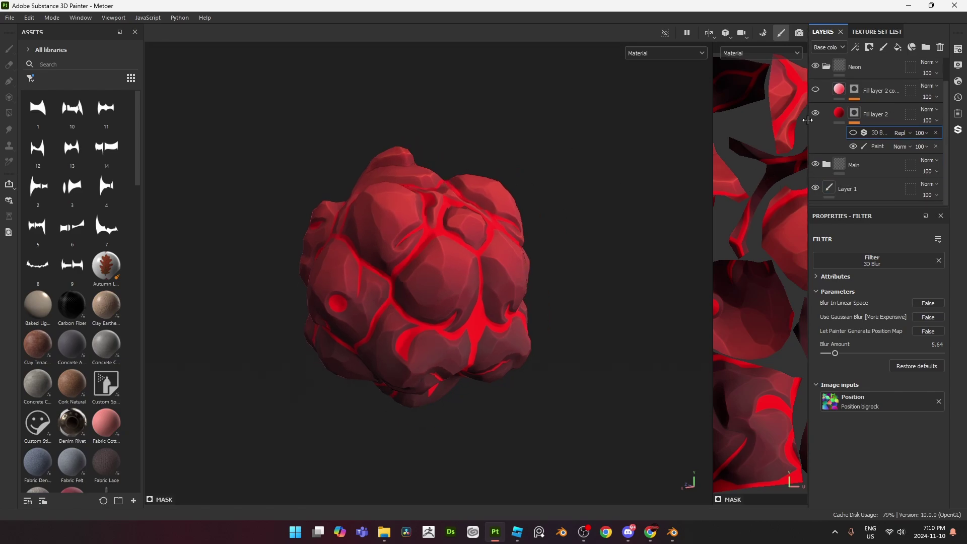
click(816, 114)
click(816, 114)
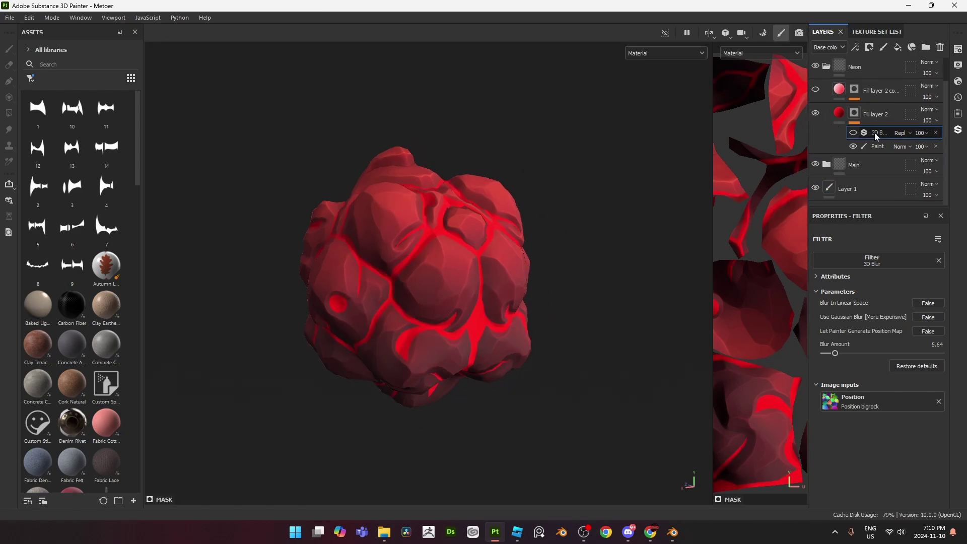
click(878, 146)
scroll(414, 274, up, 3)
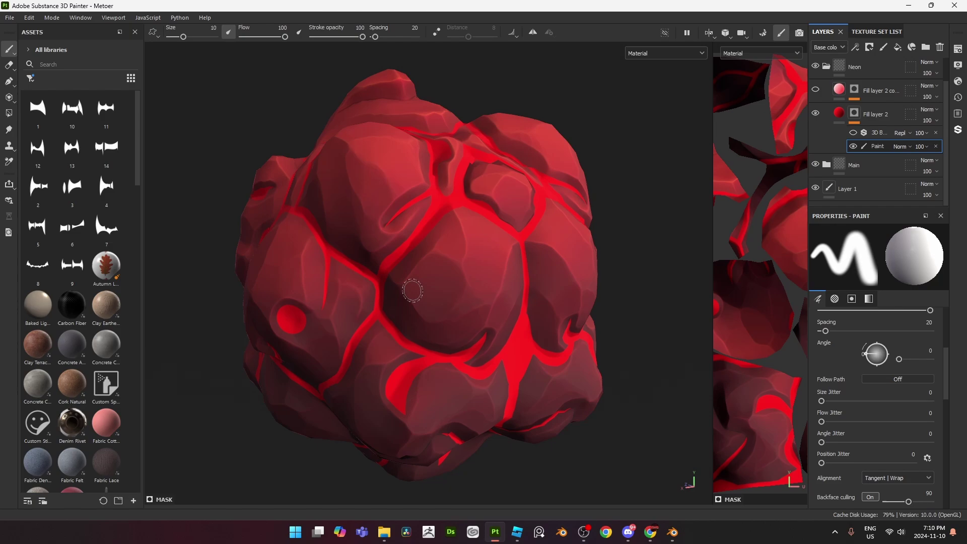
scroll(393, 265, down, 2)
mouse_move(320, 251)
alt+mouse_down()
mouse_move(402, 252)
mouse_move(367, 238)
mouse_move(279, 265)
alt+mouse_up()
alt+drag(473, 246, 423, 213)
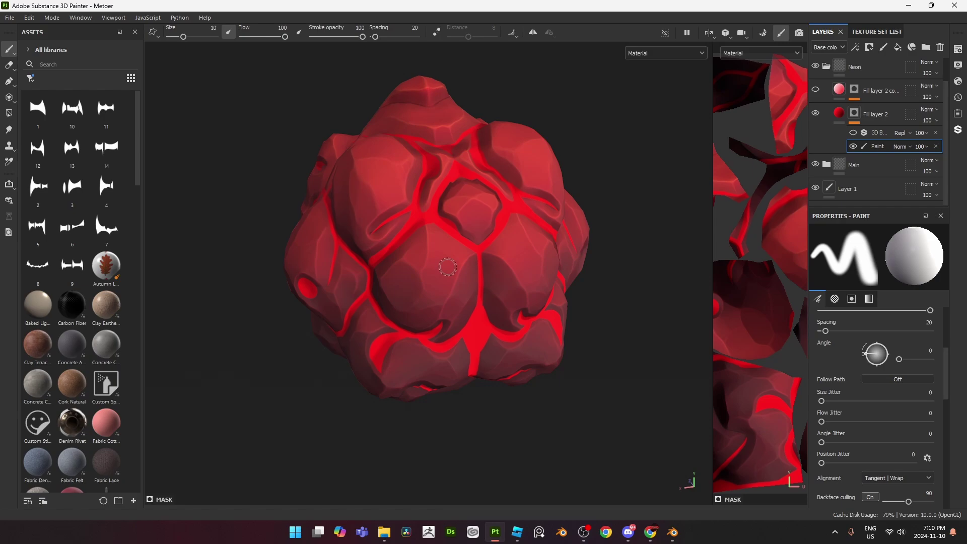
Turn off the color, metal, rough, nrm and height channels of Fill layer 2, keeping only op active.
click(838, 112)
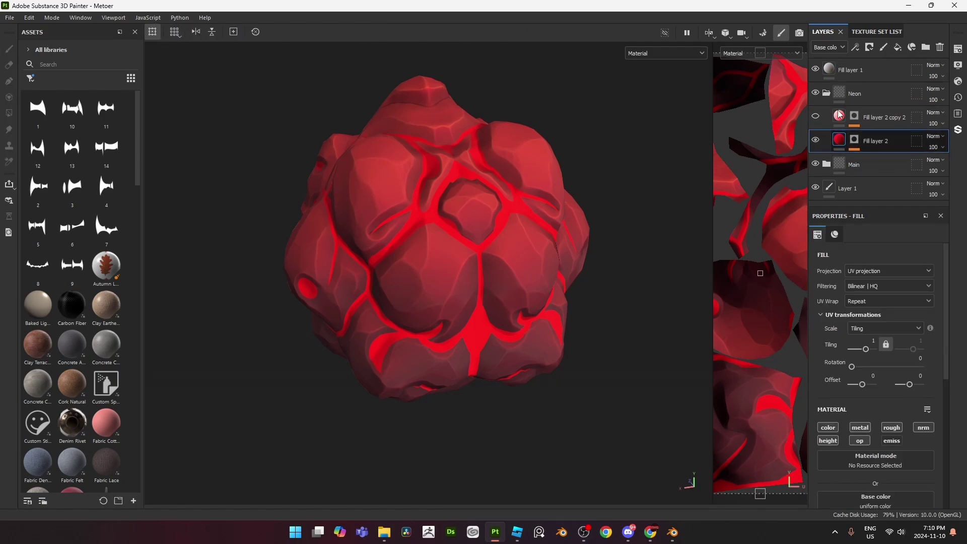
click(860, 440)
click(828, 440)
click(828, 427)
click(860, 427)
click(891, 427)
click(923, 427)
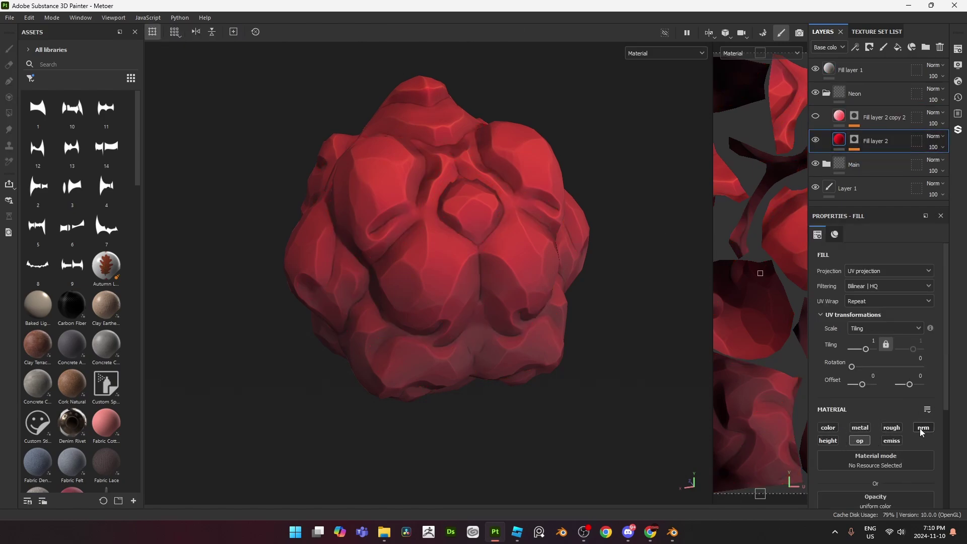
Set the opacity of Fill layer 2 to 0 and check the cut-out cracks on the rock.
scroll(901, 398, down, 3)
drag(888, 372, 814, 375)
scroll(371, 237, up, 4)
alt+drag(371, 238, 403, 285)
scroll(420, 242, down, 3)
alt+middle_drag(403, 284, 391, 390)
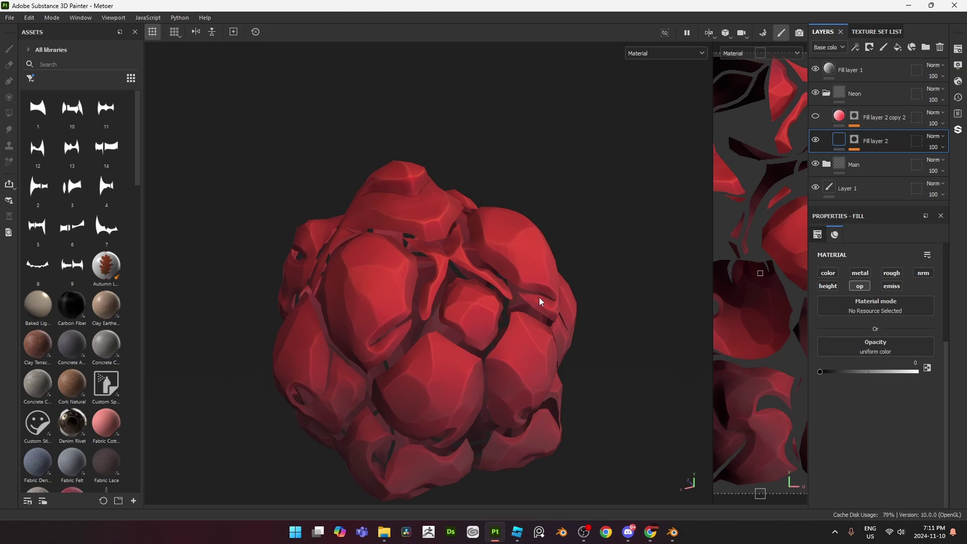
alt+drag(536, 300, 569, 237)
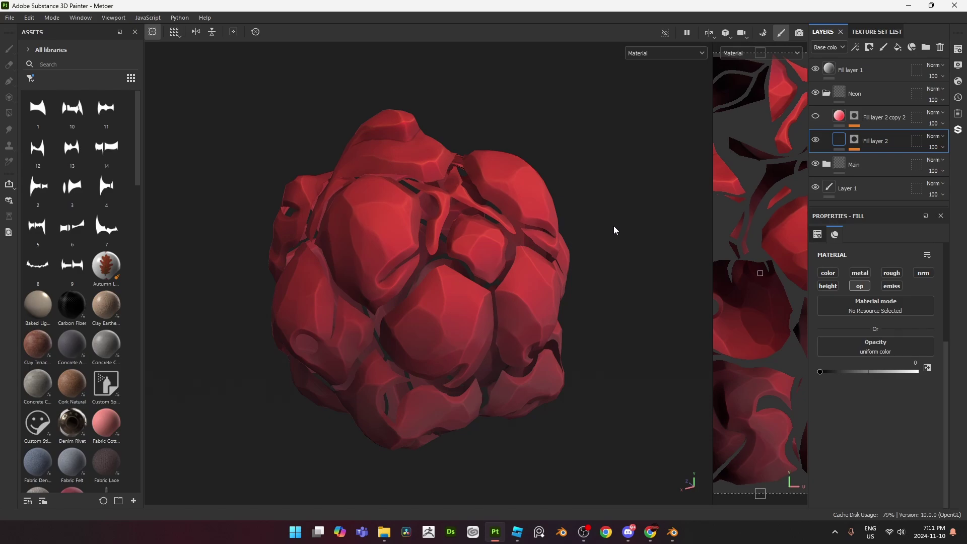
mouse_move(622, 216)
alt+mouse_down()
mouse_move(641, 166)
mouse_move(629, 205)
alt+mouse_up()
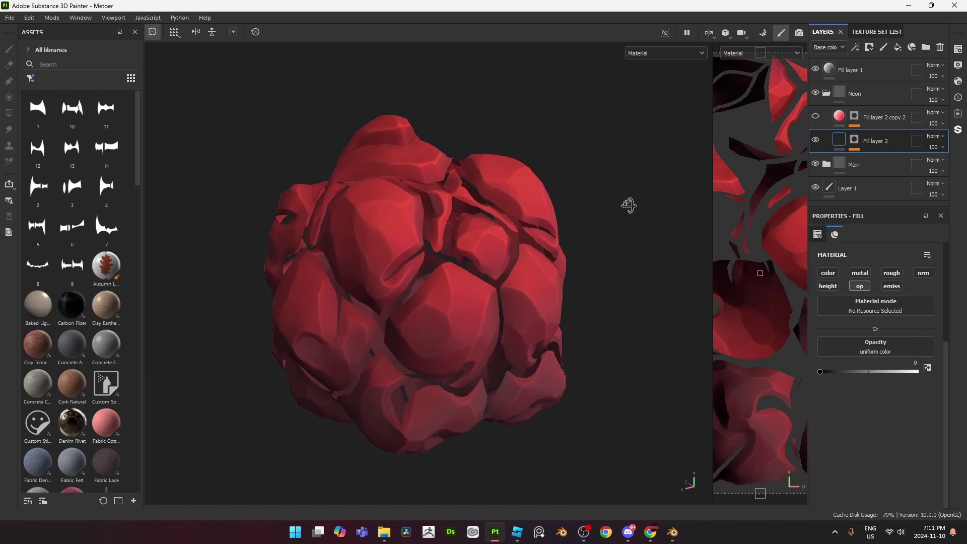
Switch to Blender and connect the Base Color texture's Alpha output to the Principled BSDF's Alpha input in the bigrock material.
key(alt+Tab)
middle_drag(624, 213, 538, 232)
scroll(514, 171, up, 3)
scroll(556, 165, down, 1)
middle_drag(546, 167, 534, 182)
scroll(443, 347, up, 3)
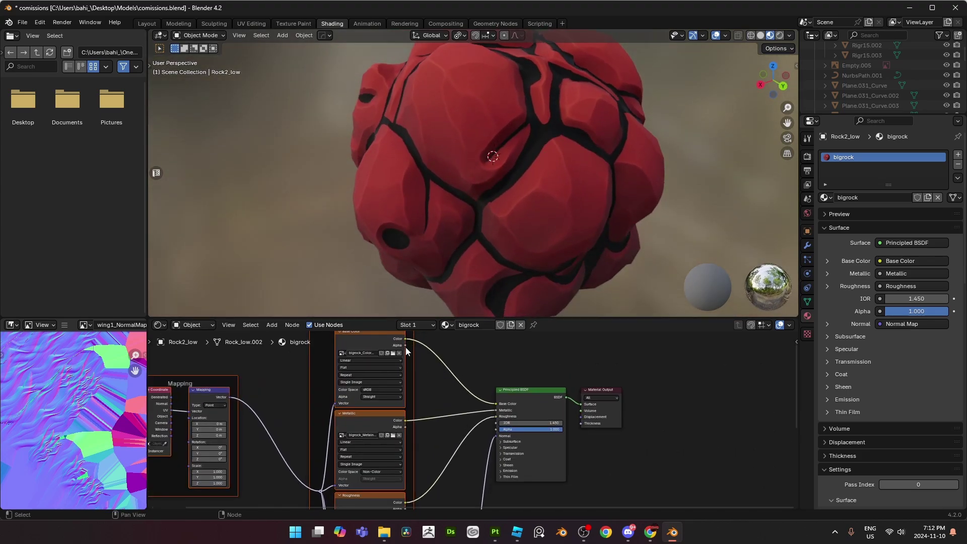
middle_drag(405, 349, 406, 352)
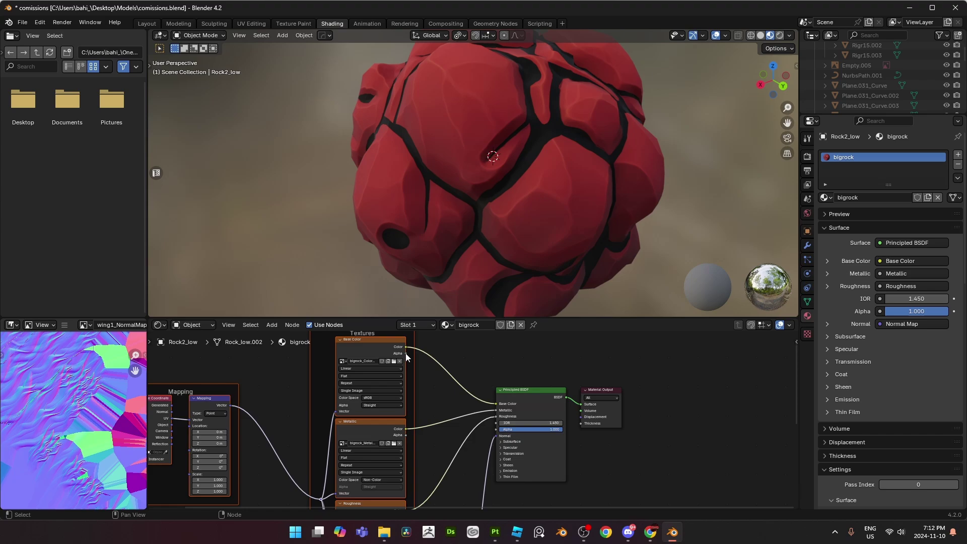
key(g)
click(406, 359)
key(g)
click(412, 370)
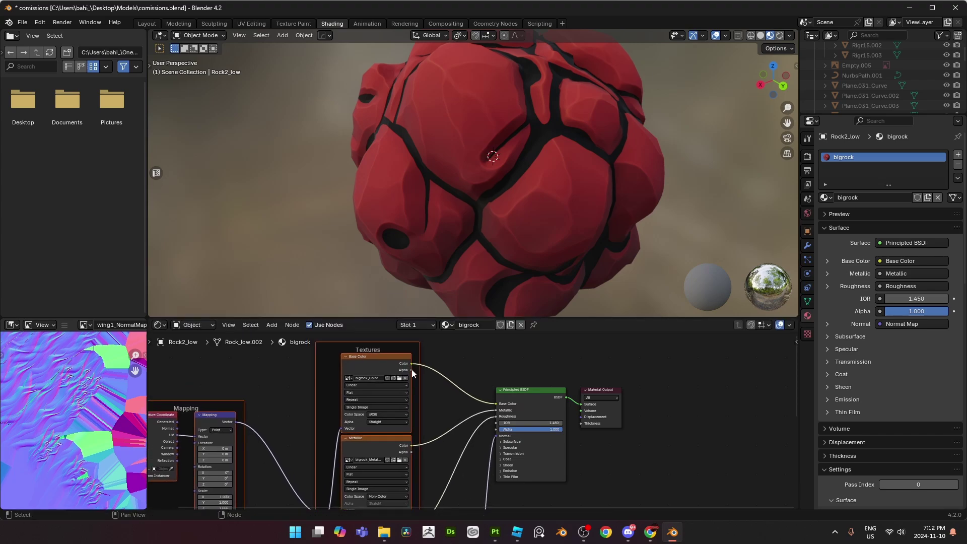
drag(413, 370, 489, 430)
middle_drag(501, 201, 182, 35)
Switch to the Layout workspace and show the rock in Material Preview shading.
click(141, 24)
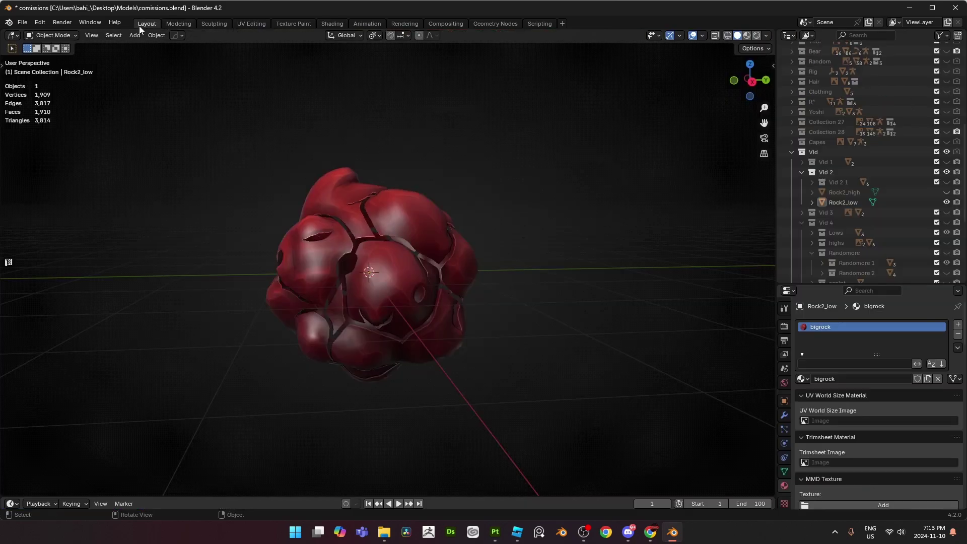
scroll(440, 216, up, 1)
middle_drag(439, 216, 442, 231)
click(766, 35)
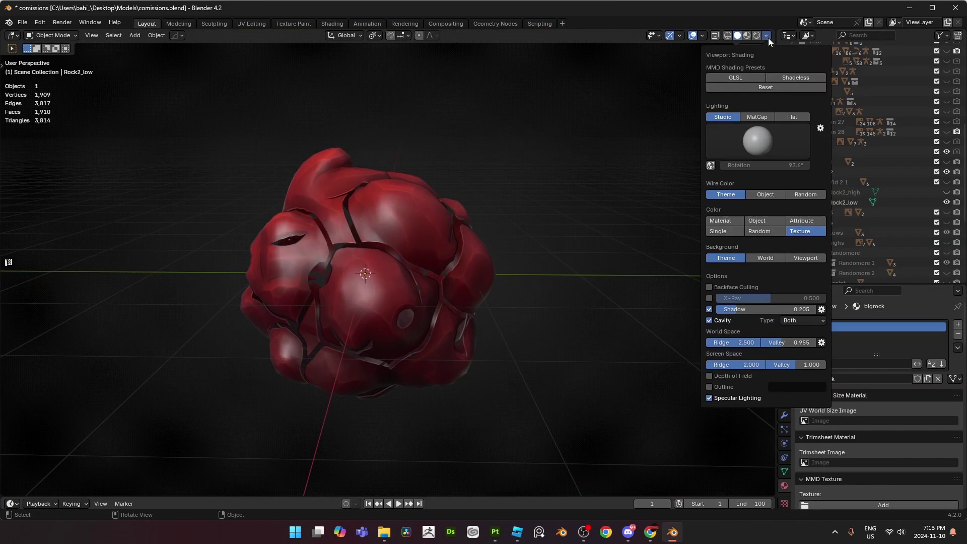
click(460, 275)
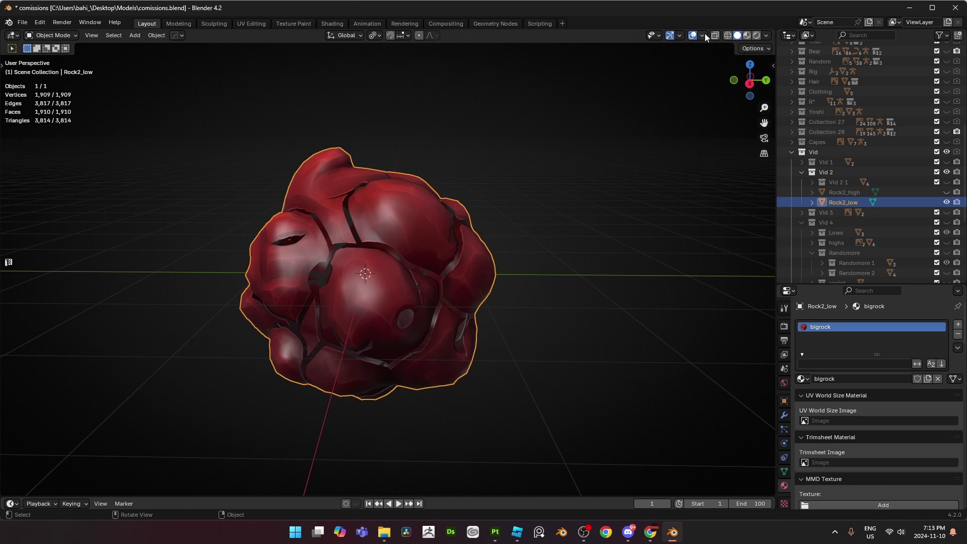
click(747, 38)
middle_drag(620, 222, 578, 219)
click(578, 218)
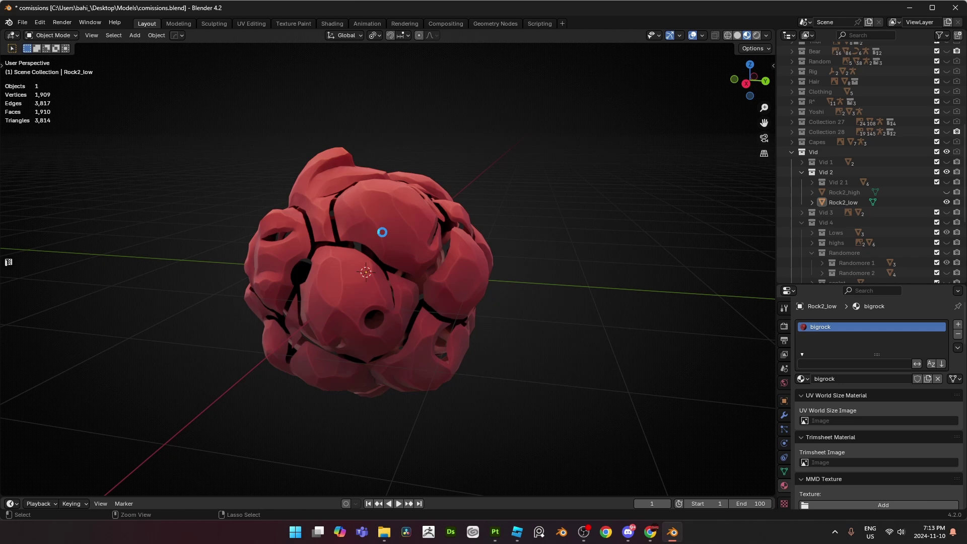
Duplicate the Rock2_low object in place.
middle_drag(382, 232, 396, 237)
scroll(398, 241, up, 1)
click(427, 279)
key(shift+d)
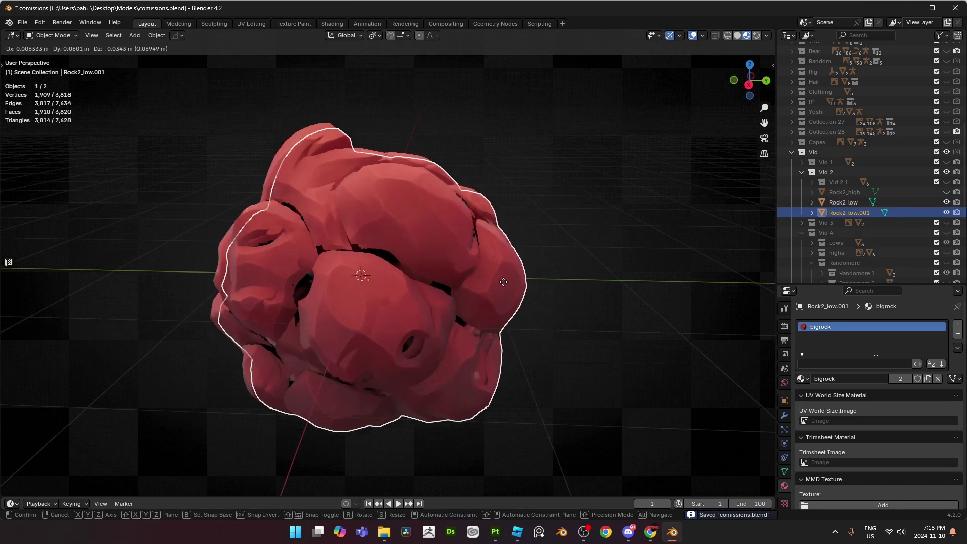
right_click(493, 298)
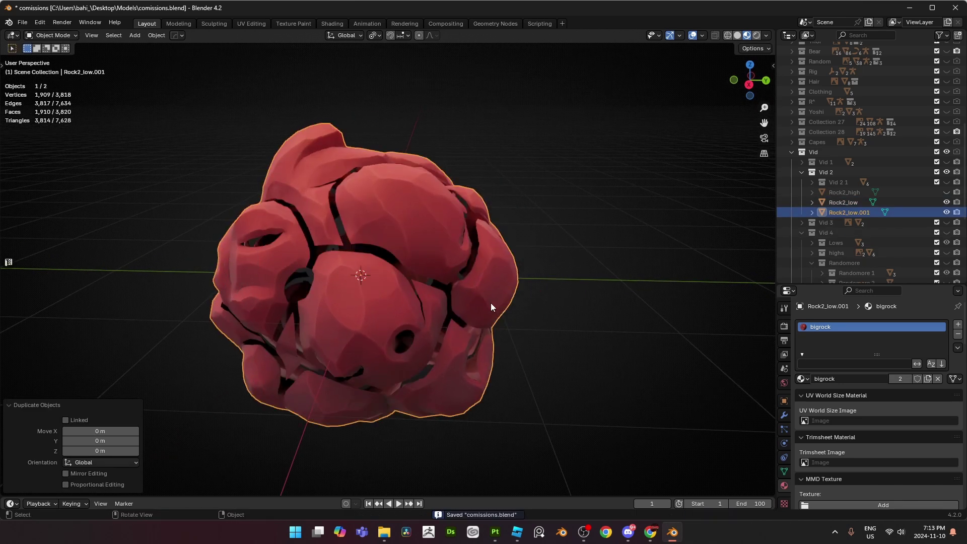
Remove the bigrock material from the duplicated rock Rock2_low.001 and assign the existing neon material.
click(958, 334)
click(802, 379)
text(neo)
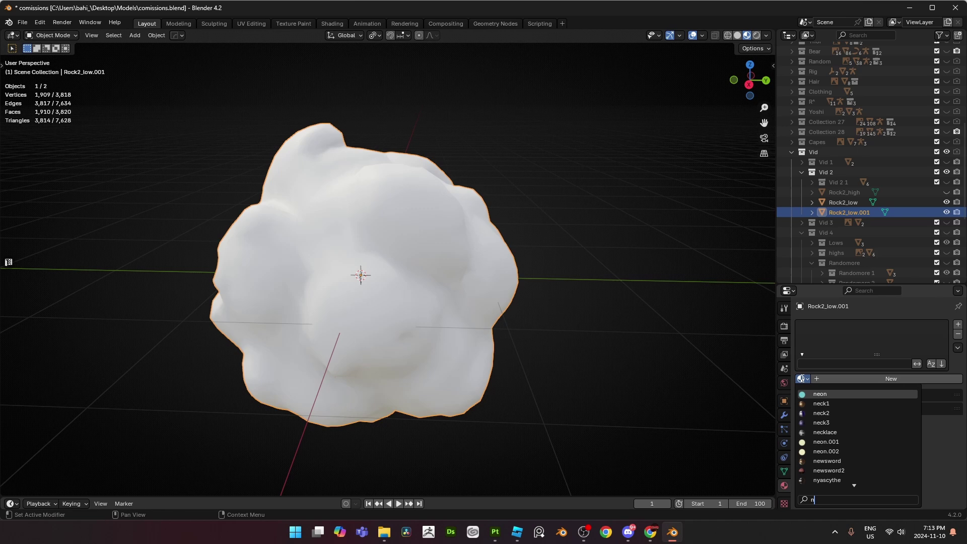
click(856, 394)
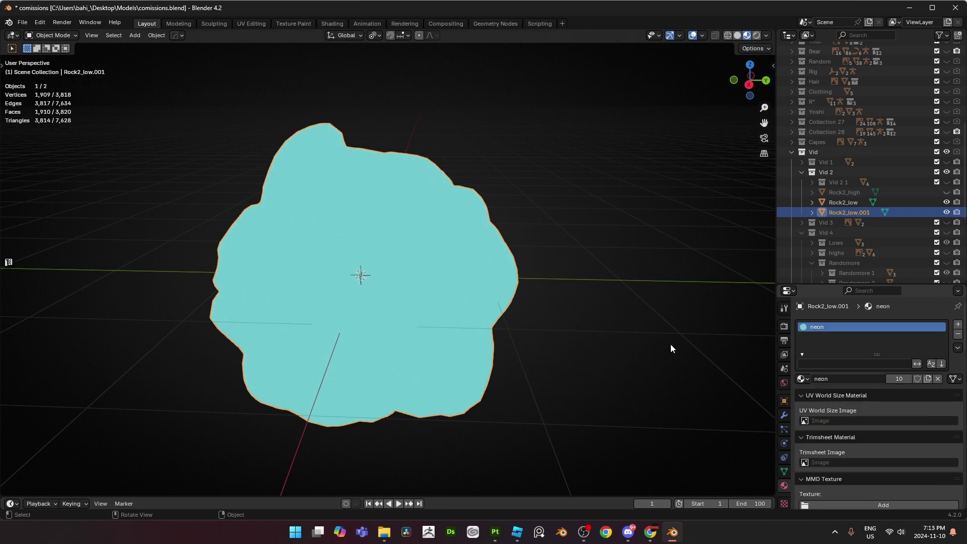
Scale the neon duplicate down slightly, to about 0.98, so it sits just beneath the textured rock.
key(s)
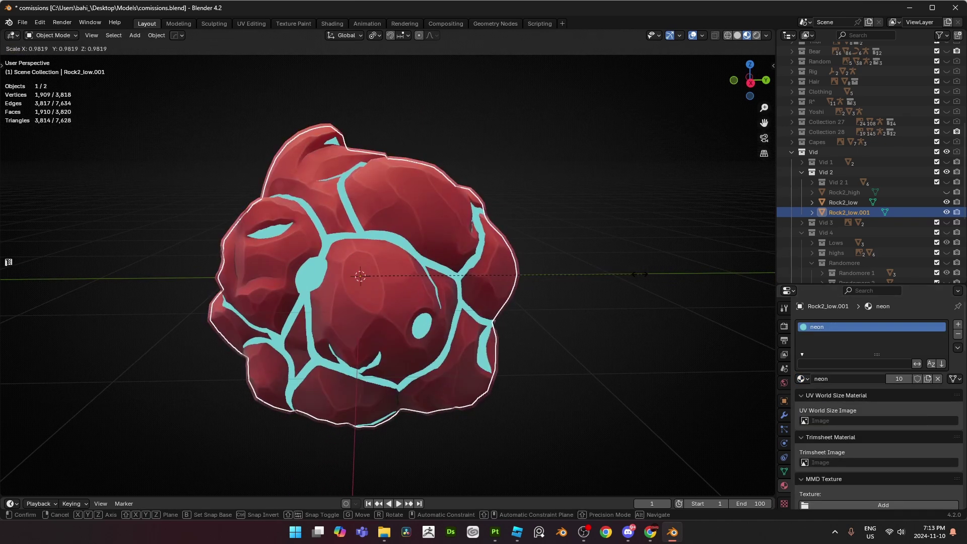
click(664, 273)
middle_drag(664, 273, 561, 276)
key(s)
click(599, 201)
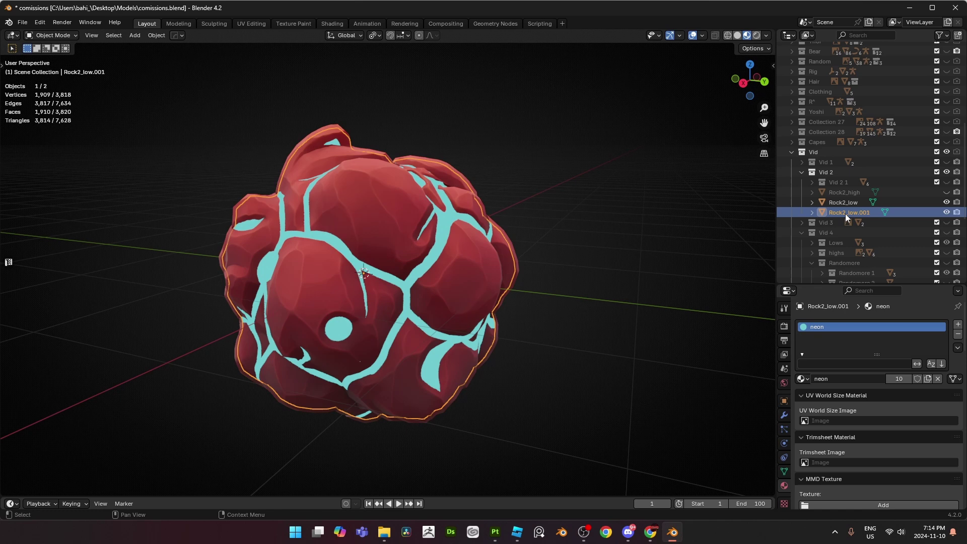
Rename the neon duplicate Rock2_low.001 as neo.
key(F2)
text(neo)
key(Return)
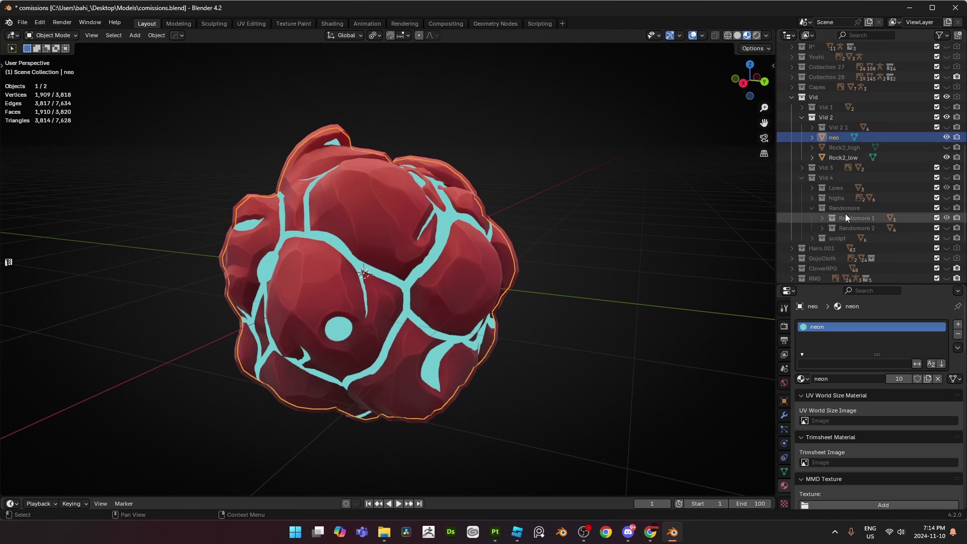
mouse_move(566, 186)
middle_down()
mouse_move(531, 214)
mouse_move(547, 190)
mouse_move(556, 201)
mouse_move(589, 179)
mouse_move(562, 205)
mouse_move(562, 194)
middle_up()
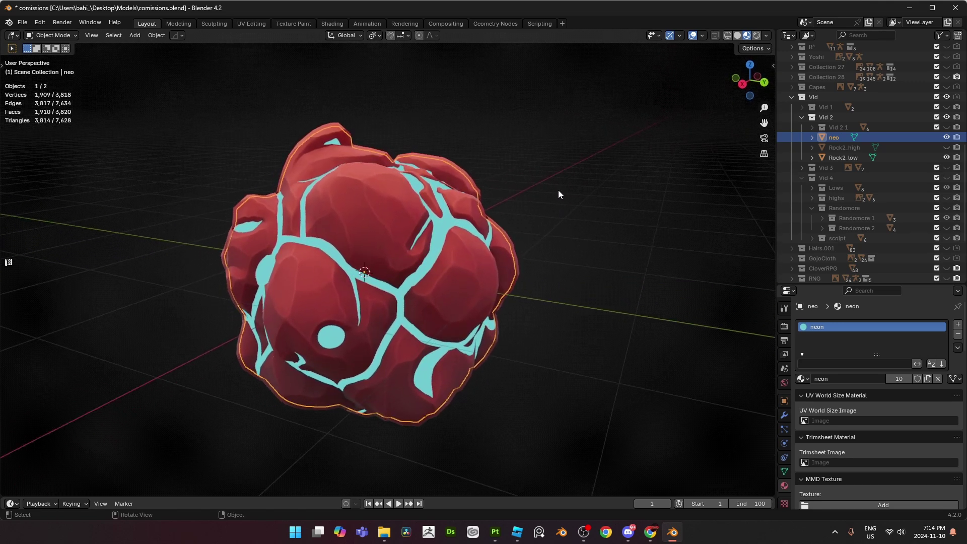
Switch to the Texture Paint workspace and put the neo mesh into Vertex Paint mode.
click(294, 23)
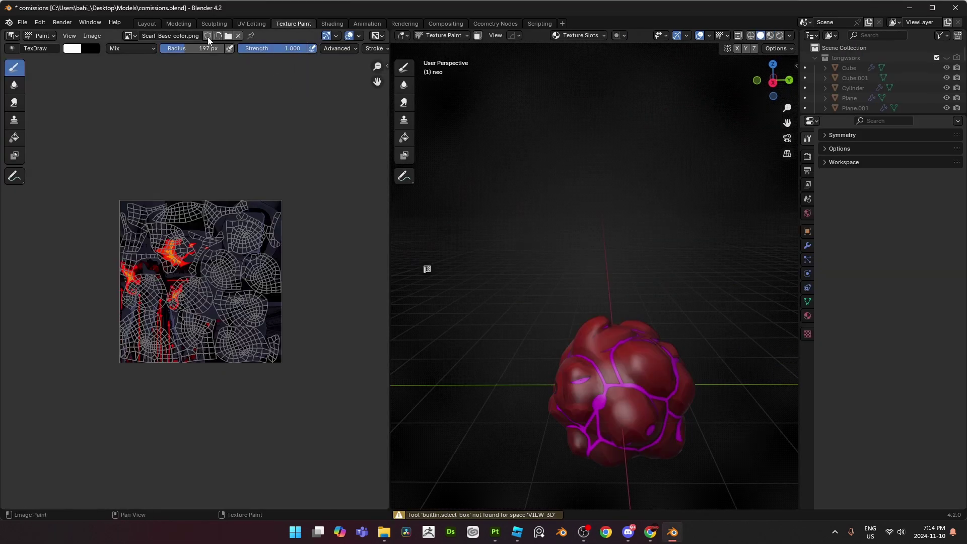
click(148, 23)
mouse_move(413, 186)
middle_down()
mouse_move(438, 196)
mouse_move(428, 166)
middle_up()
click(287, 24)
click(444, 35)
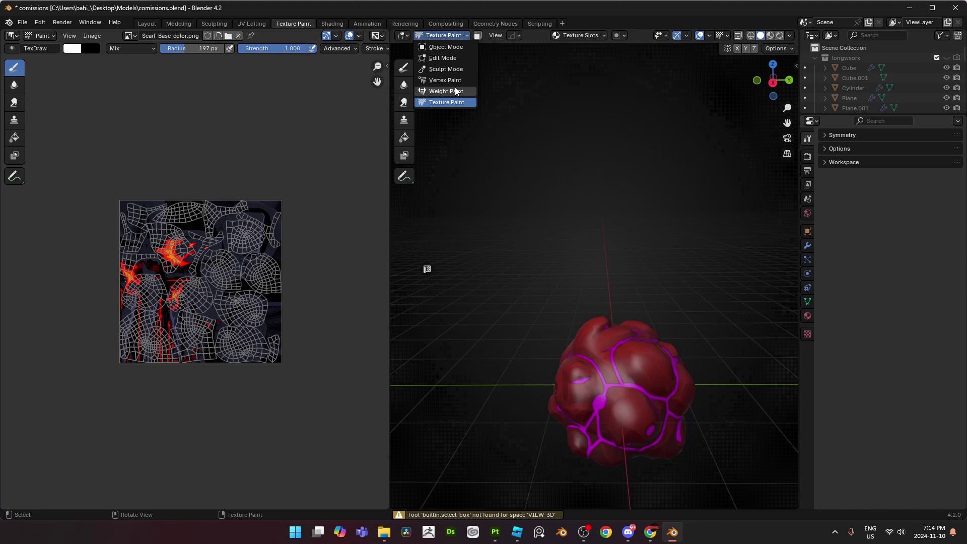
click(452, 81)
middle_drag(599, 231, 598, 218)
Set the Draw brush colour to dark red for vertex painting on neo.
click(462, 48)
click(501, 141)
click(554, 120)
middle_drag(586, 423, 591, 366)
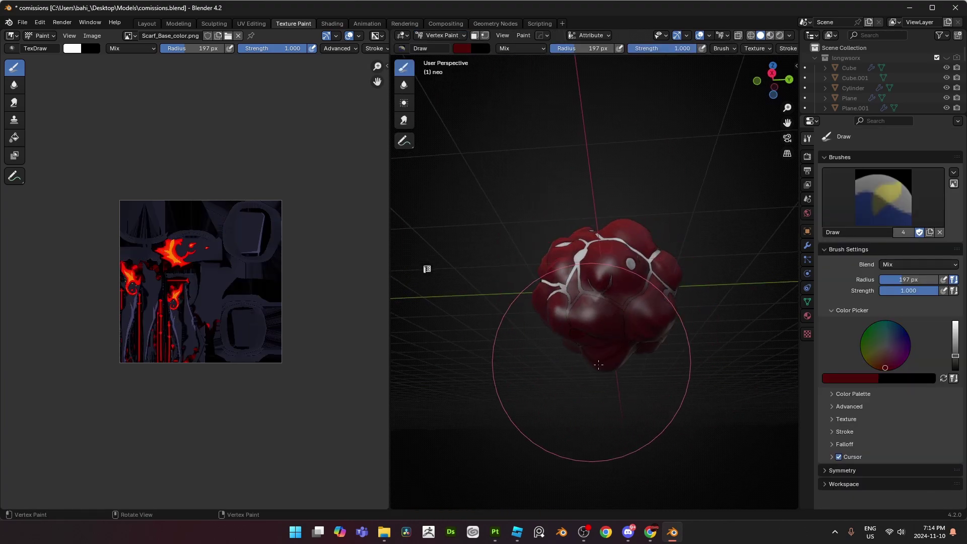
middle_drag(554, 398, 588, 359)
middle_drag(614, 287, 576, 380)
Set the Draw brush to yellow-green with a 19 px radius and dab it on a crack of the neo mesh.
click(461, 48)
click(505, 104)
drag(554, 104, 554, 74)
drag(493, 106, 469, 114)
scroll(624, 259, up, 2)
middle_drag(628, 262, 579, 246)
scroll(604, 282, up, 2)
key(f)
click(588, 297)
click(612, 303)
Look at the Blur and Average brushes, then paint more yellow-green dabs with Draw around the back and underside of neo.
click(404, 85)
middle_drag(611, 304, 670, 318)
click(407, 104)
scroll(628, 322, down, 2)
click(404, 68)
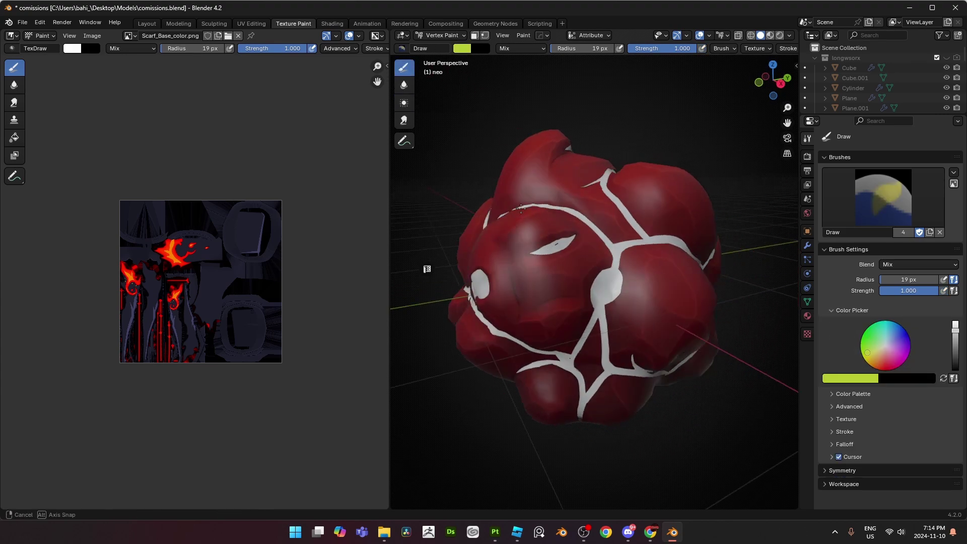
mouse_move(524, 272)
middle_down()
mouse_move(606, 281)
mouse_move(630, 302)
mouse_move(580, 326)
mouse_move(630, 252)
mouse_move(642, 100)
middle_up()
click(579, 305)
scroll(580, 327, up, 3)
scroll(580, 326, down, 5)
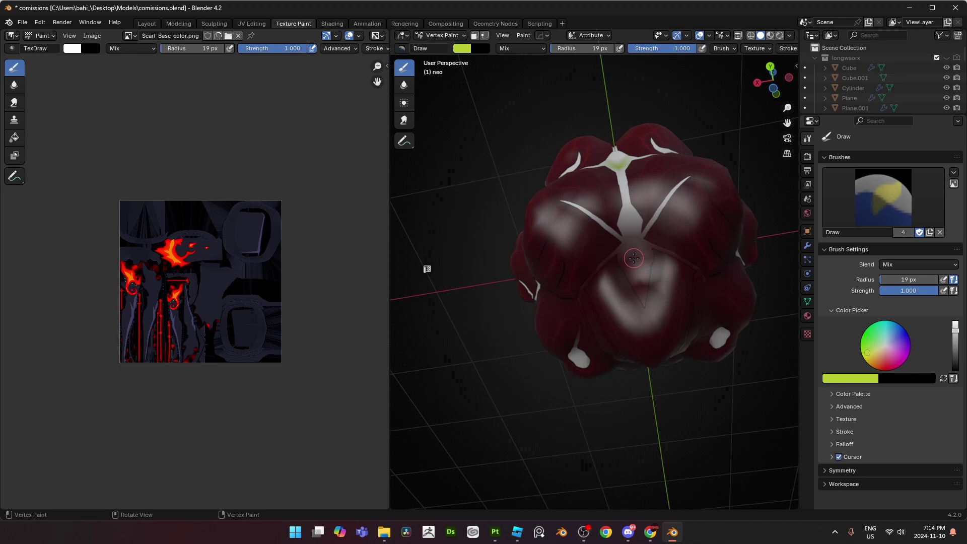
click(636, 265)
Apply the Average brush to the painted vertex colours on the neo mesh.
mouse_move(627, 282)
middle_down()
mouse_move(674, 292)
mouse_move(629, 353)
mouse_move(619, 268)
mouse_move(582, 376)
middle_up()
click(405, 103)
click(673, 266)
scroll(627, 322, up, 3)
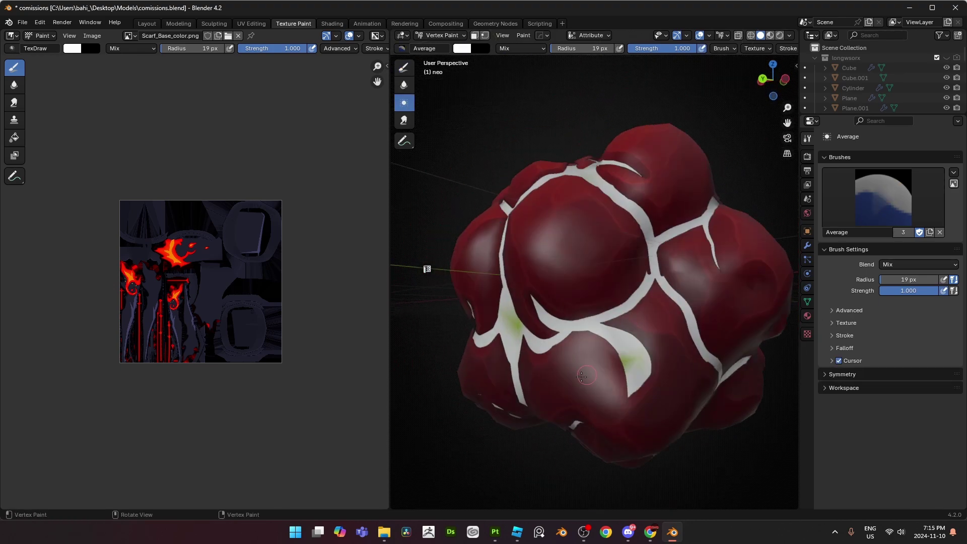
middle_drag(512, 315, 701, 394)
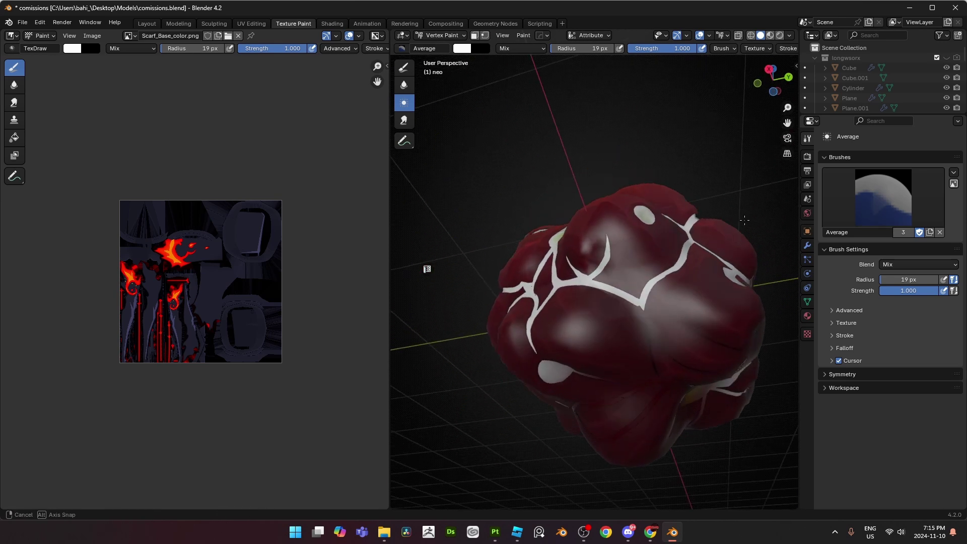
Return to the Draw brush and set its colour to dark red and its radius to 67 px.
middle_drag(744, 220, 459, 68)
click(404, 67)
click(460, 49)
click(499, 131)
click(554, 117)
scroll(604, 282, down, 3)
key(f)
mouse_move(605, 282)
middle_down()
mouse_move(630, 333)
mouse_move(380, 138)
middle_up()
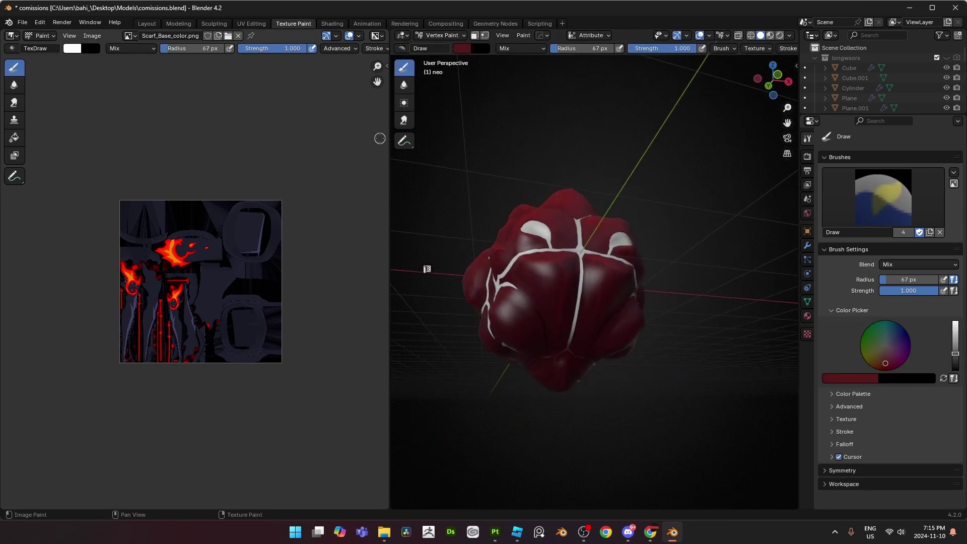
Compare the Blur, Draw and Average vertex paint brushes while viewing neo from several sides.
click(403, 85)
mouse_move(534, 292)
middle_down()
mouse_move(564, 326)
mouse_move(566, 225)
mouse_move(650, 297)
mouse_move(594, 241)
middle_up()
click(404, 68)
mouse_move(654, 302)
middle_down()
mouse_move(559, 324)
mouse_move(535, 341)
mouse_move(685, 337)
middle_up()
click(405, 102)
mouse_move(554, 303)
middle_down()
mouse_move(578, 302)
mouse_move(578, 328)
mouse_move(593, 280)
mouse_move(571, 241)
mouse_move(655, 343)
mouse_move(712, 346)
mouse_move(550, 234)
mouse_move(565, 316)
mouse_move(521, 287)
middle_up()
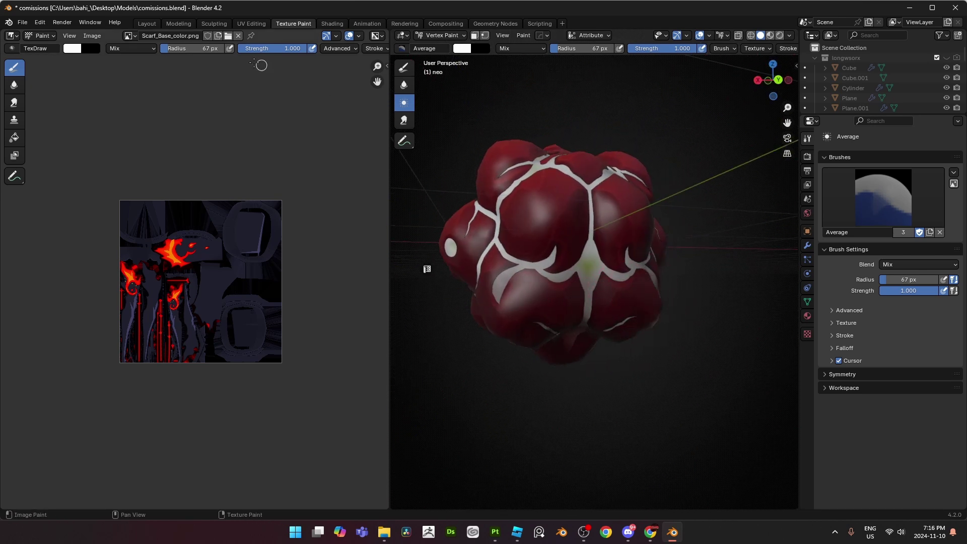
Return to the Layout workspace and select both neo and Rock2_low for export.
click(147, 24)
mouse_move(504, 252)
middle_down()
mouse_move(526, 264)
mouse_move(522, 297)
mouse_move(622, 205)
mouse_move(238, 193)
middle_up()
key(a)
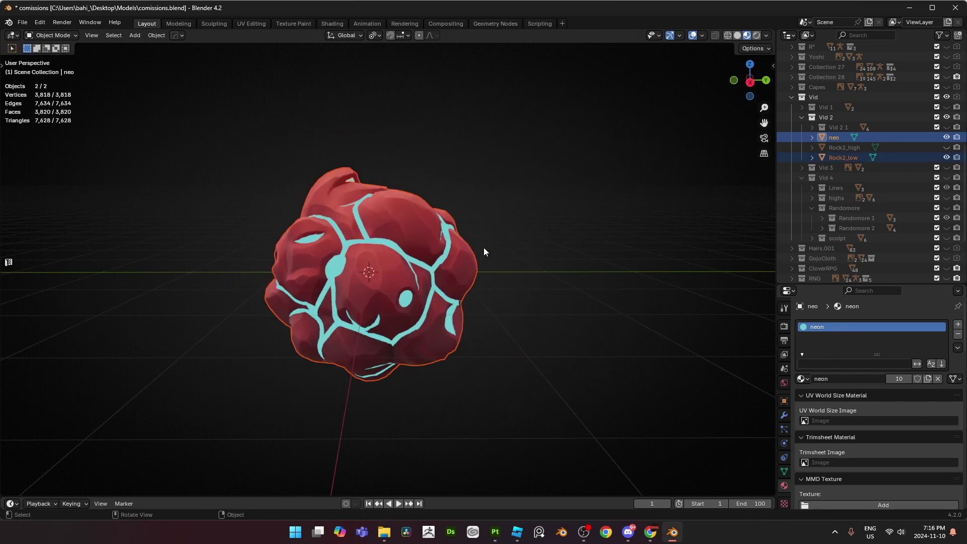
click(22, 23)
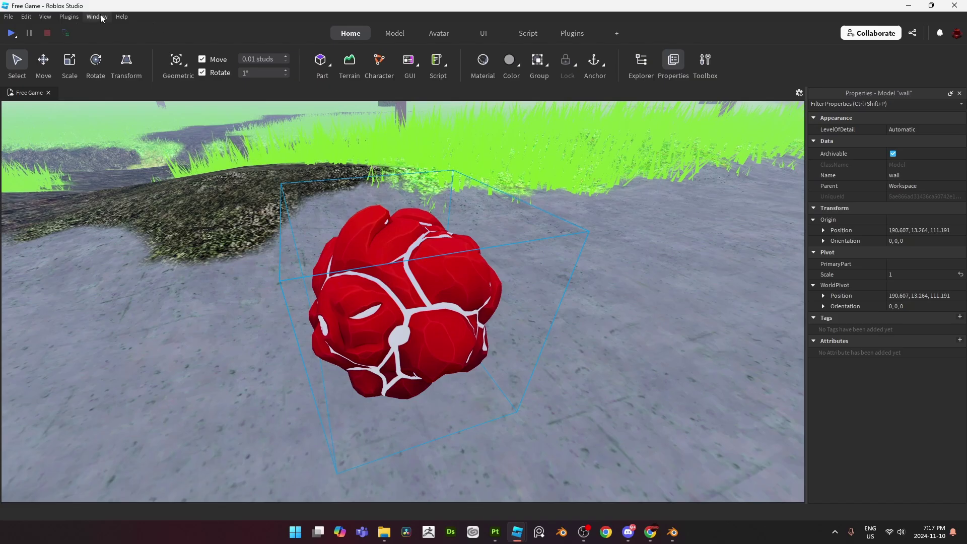
Switch to Roblox Studio, show the Explorer and select the Rock2_low mesh inside the wall model.
click(96, 16)
click(106, 50)
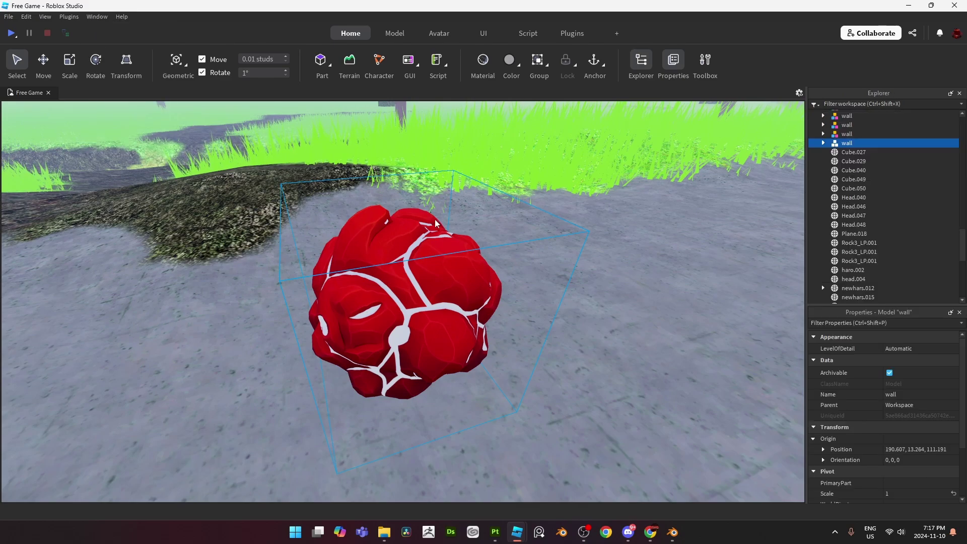
click(523, 246)
alt+click(458, 278)
right_drag(551, 308, 550, 308)
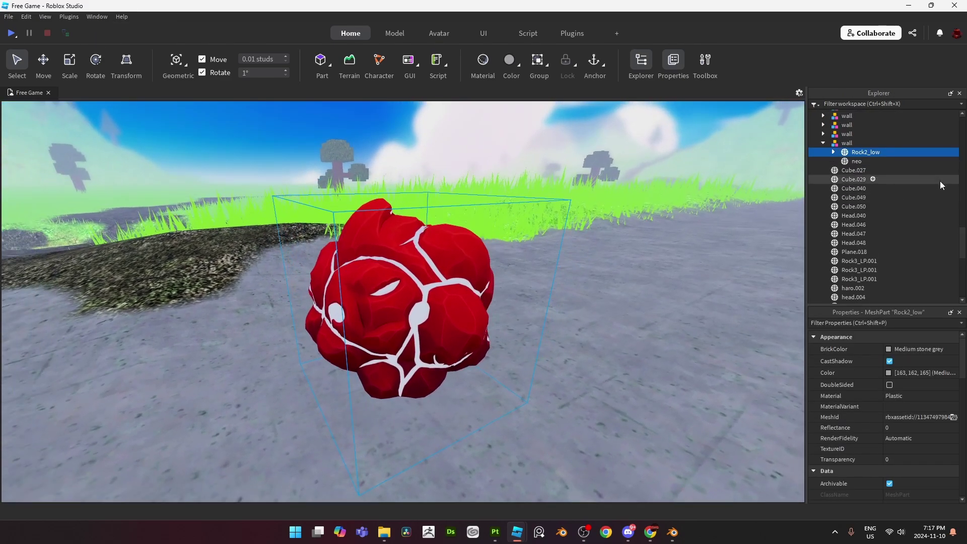
Set the AlphaMode of Rock2_low's SurfaceAppearance to Transparency.
click(834, 152)
click(864, 160)
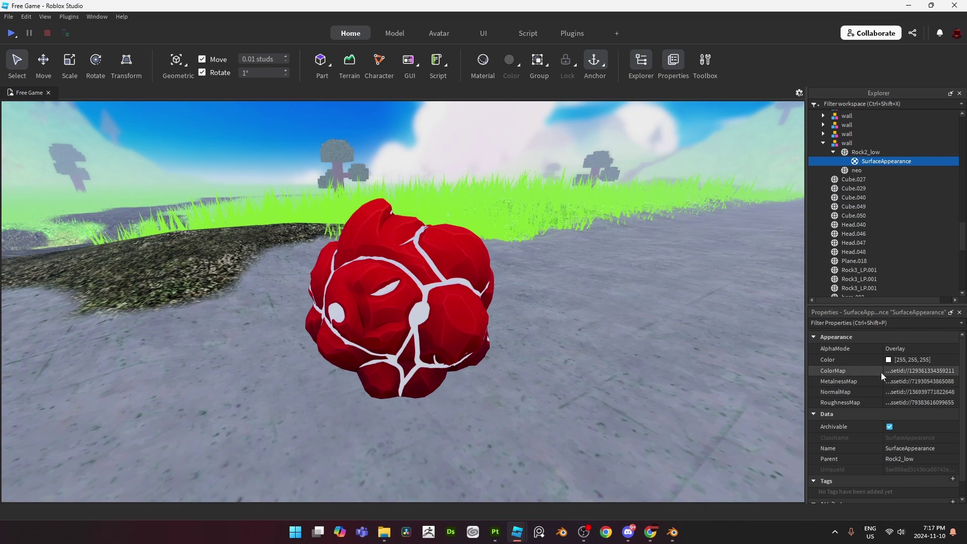
click(862, 152)
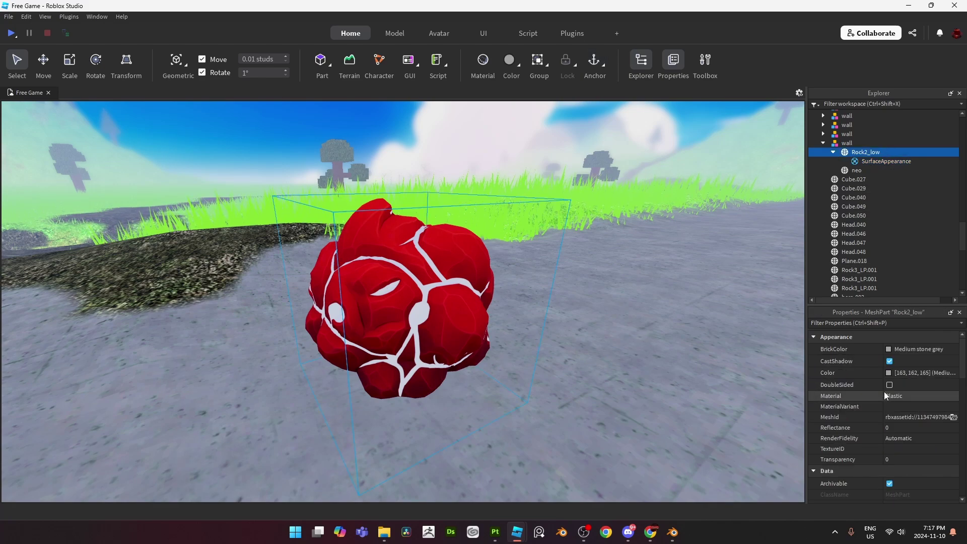
click(857, 162)
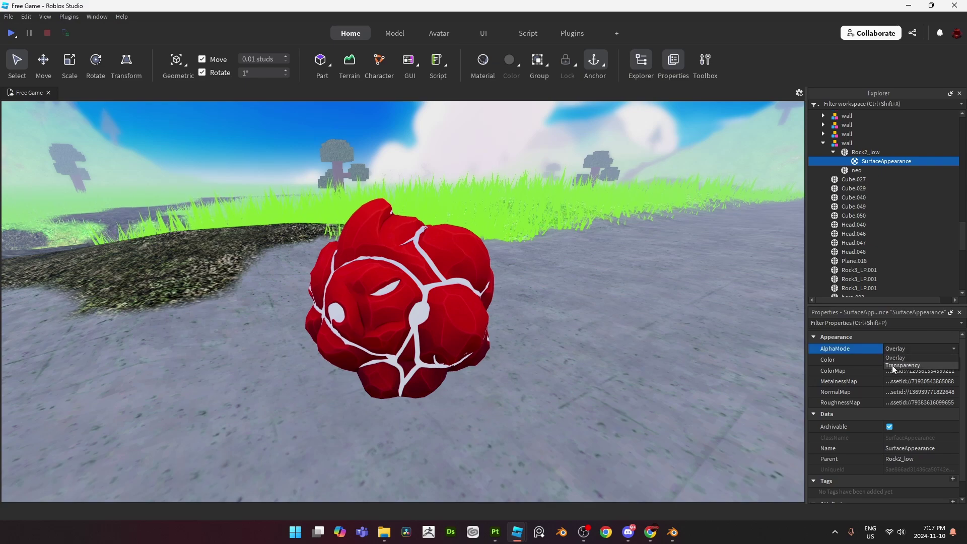
click(892, 364)
Make the neo mesh part double-sided and set its material to Neon.
click(847, 170)
click(889, 385)
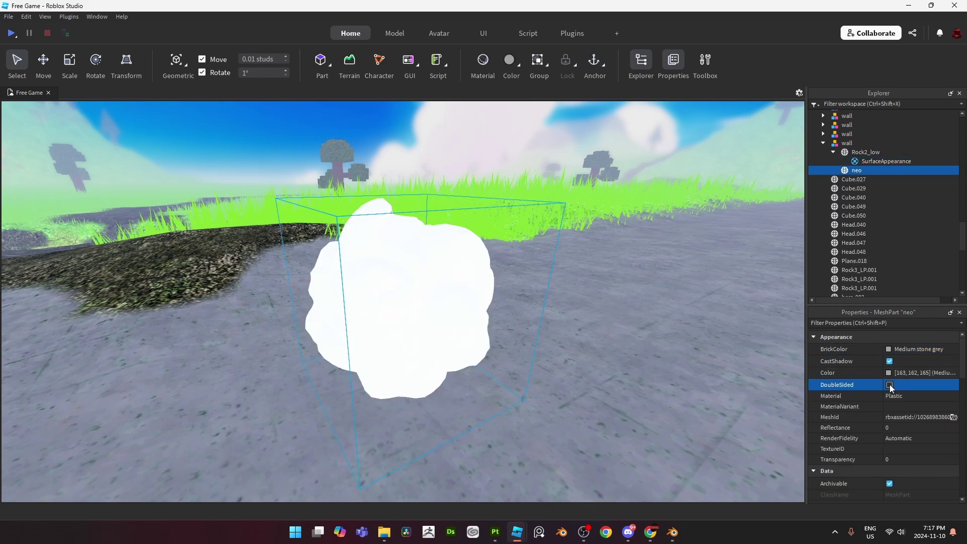
click(893, 396)
key(n)
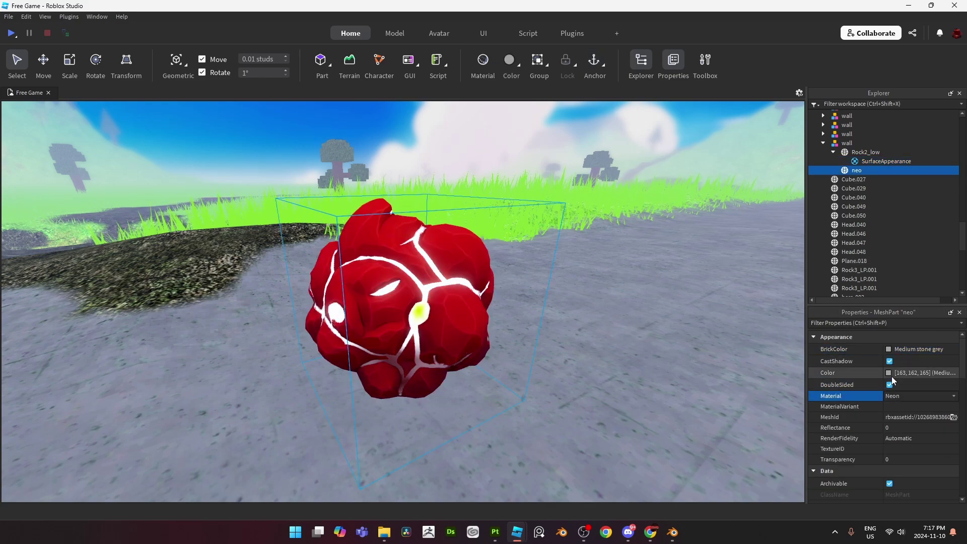
Set the neo part's colour to bright red, RGB 239, 0, 4.
click(889, 373)
drag(495, 184, 476, 174)
drag(487, 160, 643, 163)
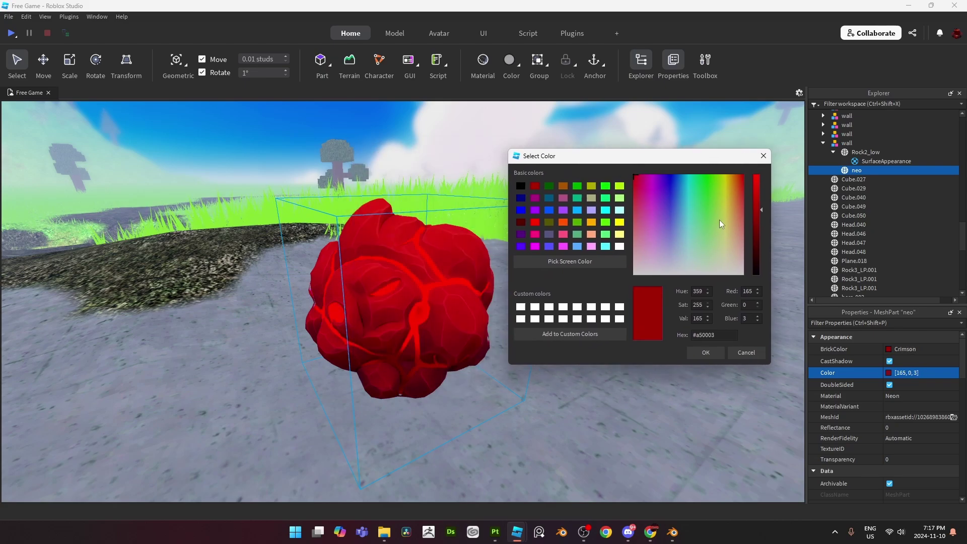
drag(761, 208, 759, 184)
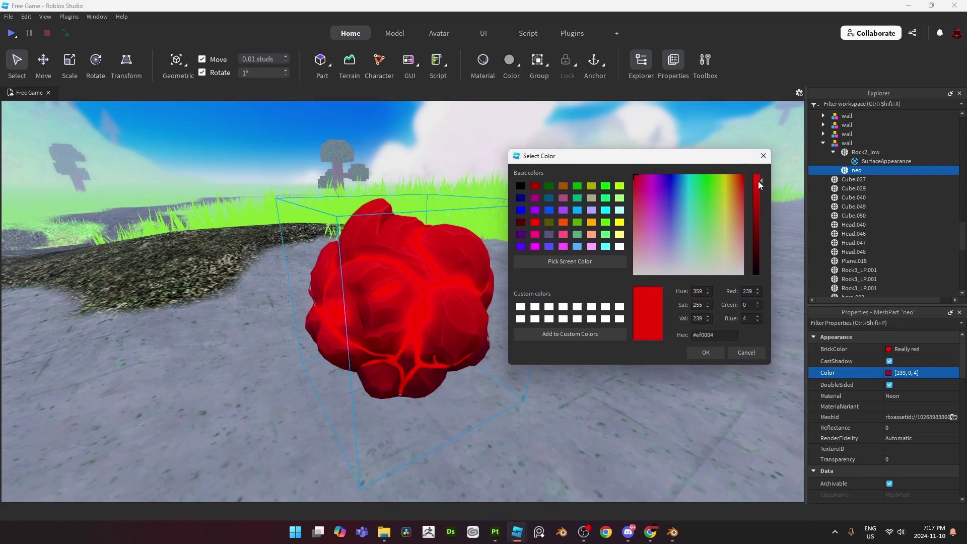
click(704, 347)
Move the wall rock model along the ground towards the grass, to about 187.45, 13.26, 129.07.
right_drag(631, 343, 631, 342)
drag(444, 322, 369, 258)
key(ctrl+z)
right_drag(494, 323, 495, 322)
drag(418, 347, 324, 274)
key(f)
right_drag(551, 305, 552, 305)
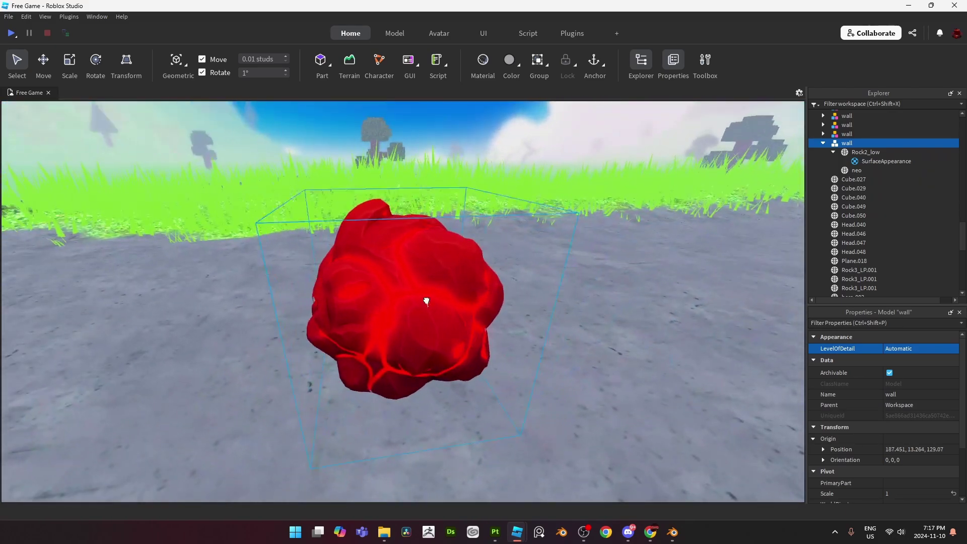
Reposition the rock model near the grass edge, at about 193.93, 13.26, 131.43.
drag(426, 301, 439, 210)
key(f)
scroll(587, 324, down, 5)
drag(376, 275, 378, 373)
drag(410, 305, 400, 397)
key(f)
right_drag(533, 386, 533, 385)
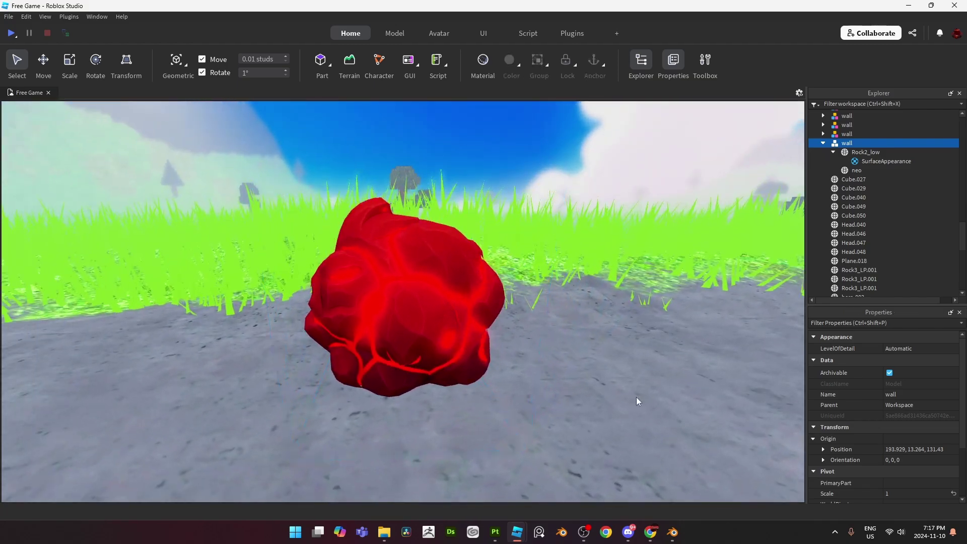
Deselect the rock and examine its glowing neon cracks up close from the front and back.
click(633, 395)
right_drag(633, 395, 632, 395)
scroll(632, 394, up, 4)
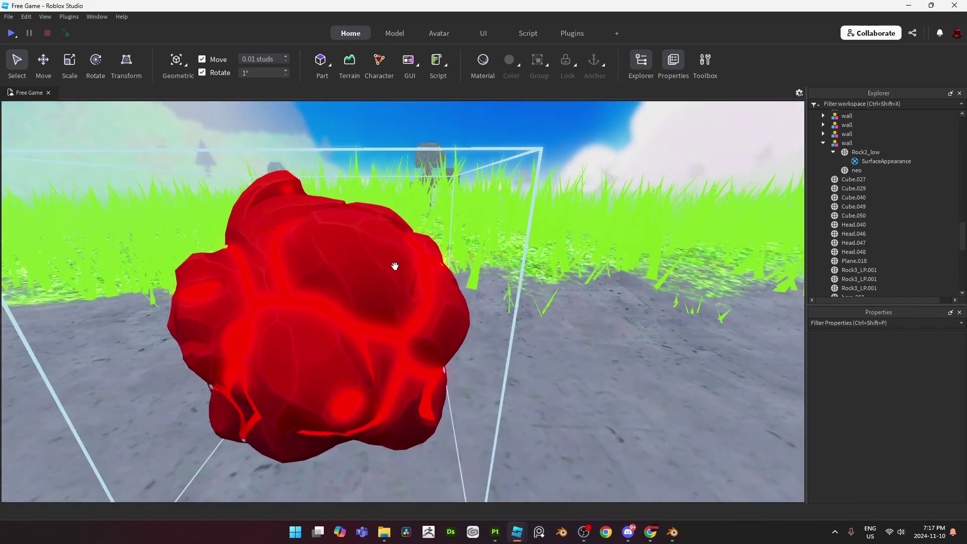
scroll(430, 291, down, 3)
scroll(429, 290, up, 3)
right_drag(429, 290, 400, 315)
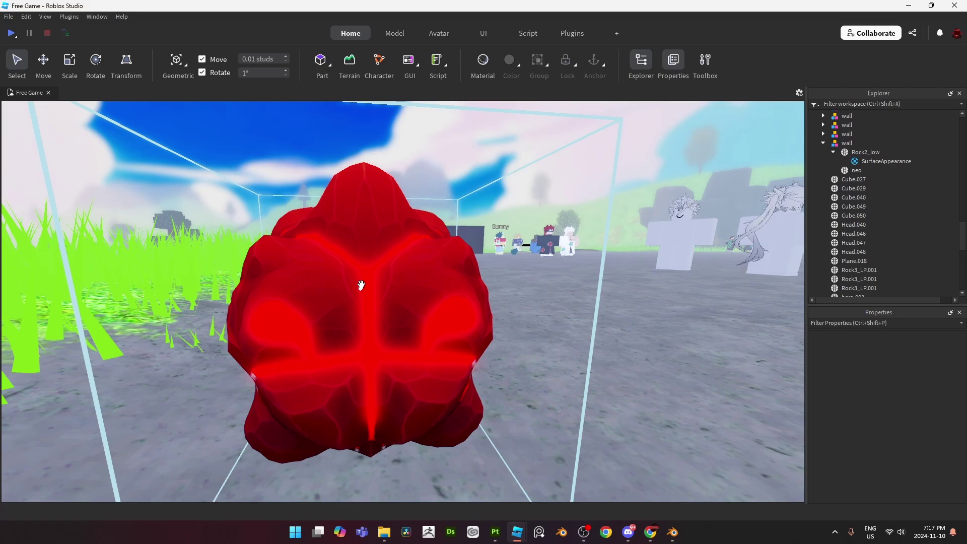
right_drag(376, 268, 376, 269)
scroll(618, 315, down, 2)
Raise the rock model above the ground to a height of about 17.97 with the Move tool and deselect it.
right_drag(618, 316, 415, 349)
click(415, 349)
key(s)
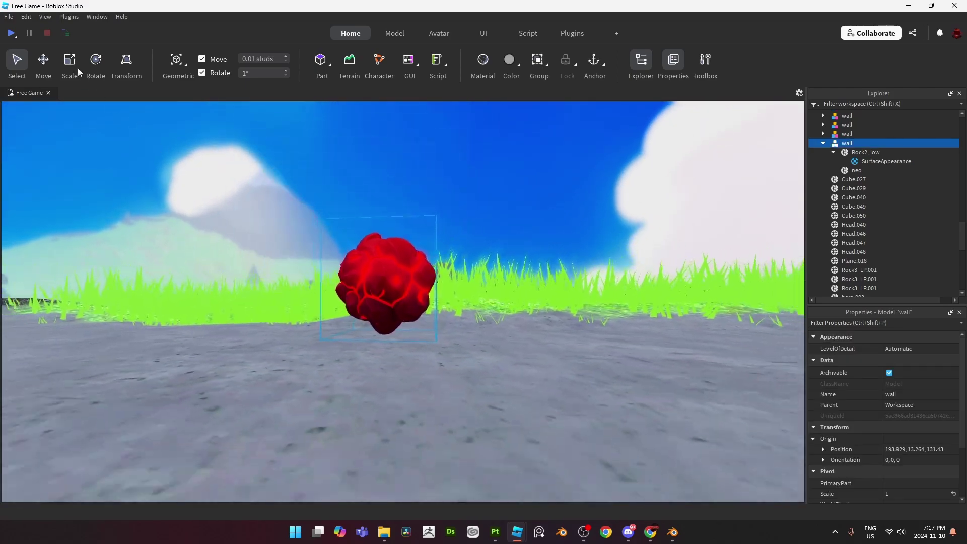
click(43, 64)
drag(387, 348, 395, 192)
key(f)
click(530, 271)
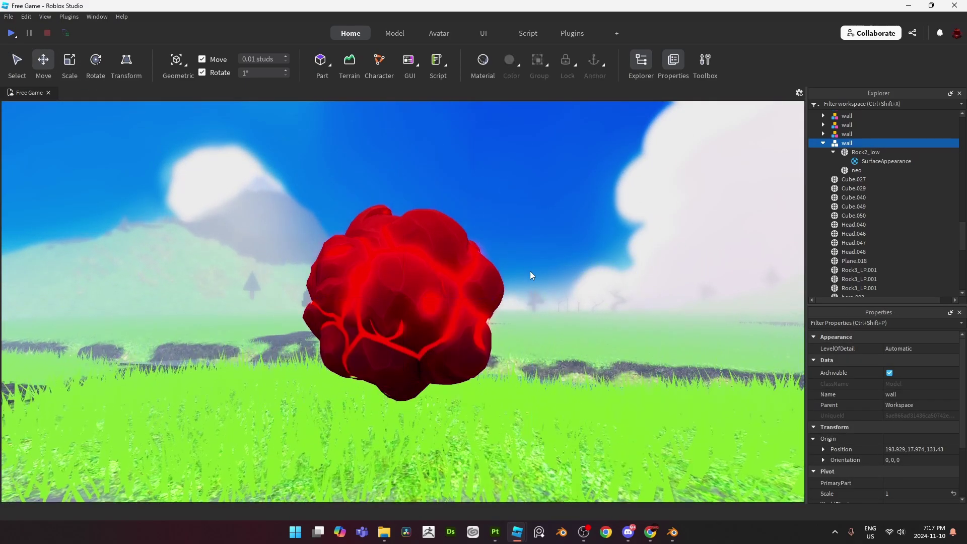
Set the rock model back down on the ground by the grass, at about 195.04, 13.26, 131.15.
right_drag(558, 277, 558, 277)
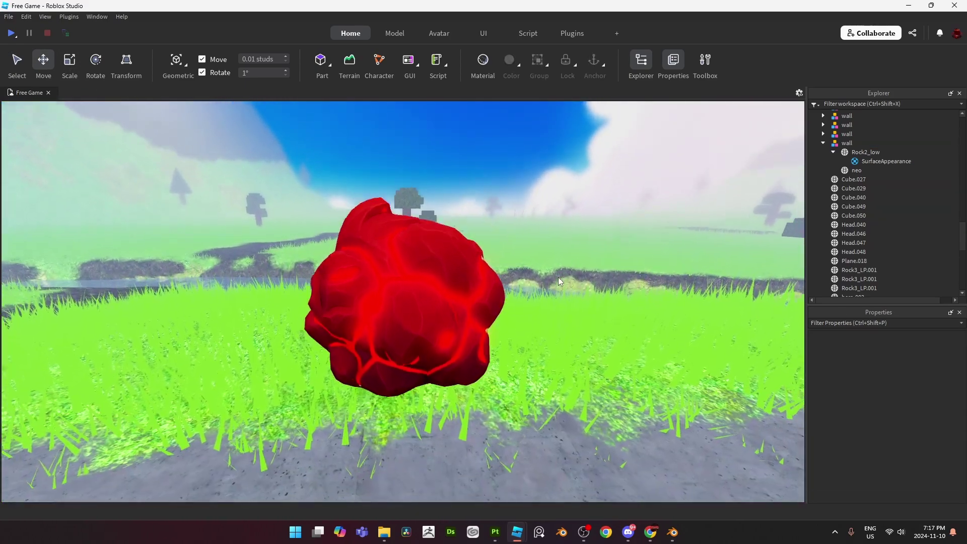
right_drag(446, 256, 446, 256)
scroll(446, 256, down, 4)
click(409, 260)
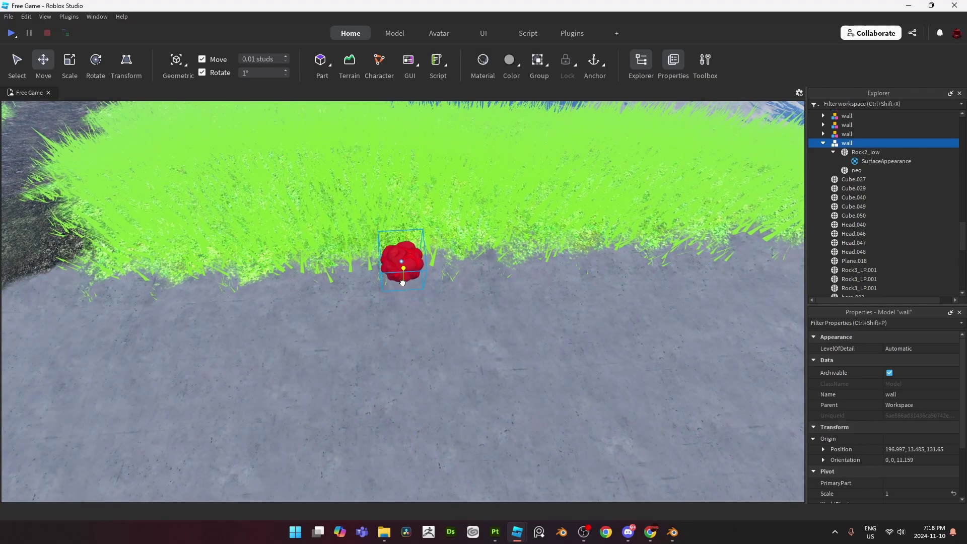
key(f)
drag(407, 305, 404, 350)
key(f)
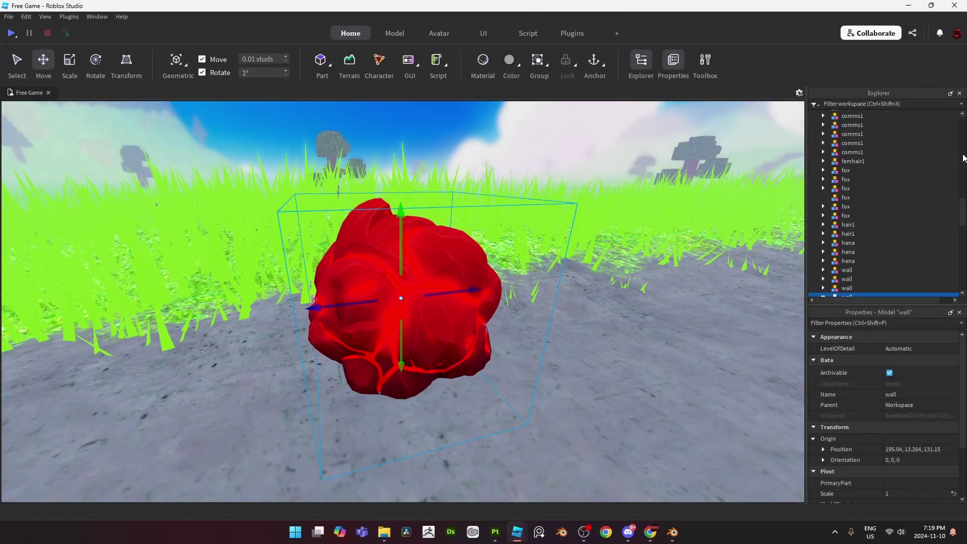
Select the Bloom effect under Lighting in the Explorer and toggle its Enabled option.
drag(956, 135, 958, 119)
click(961, 121)
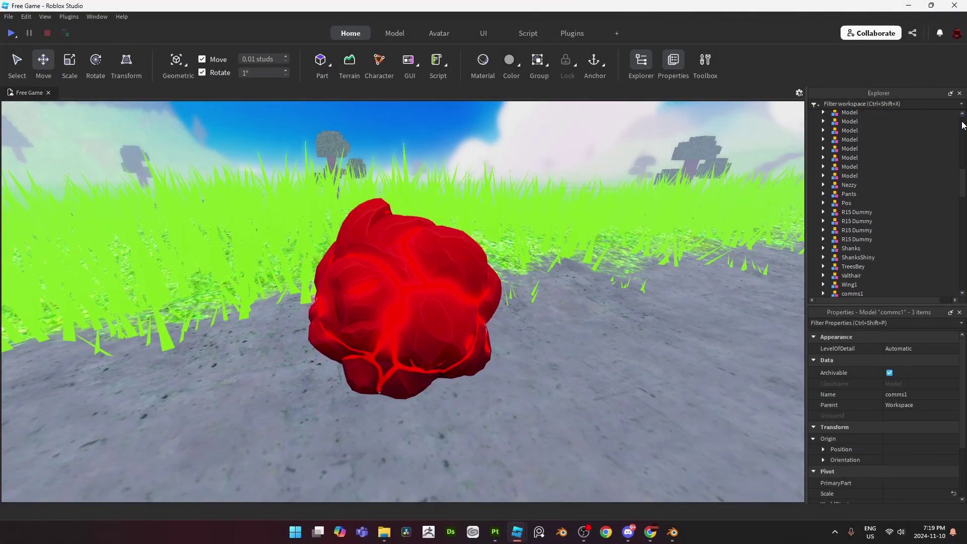
click(814, 115)
click(842, 133)
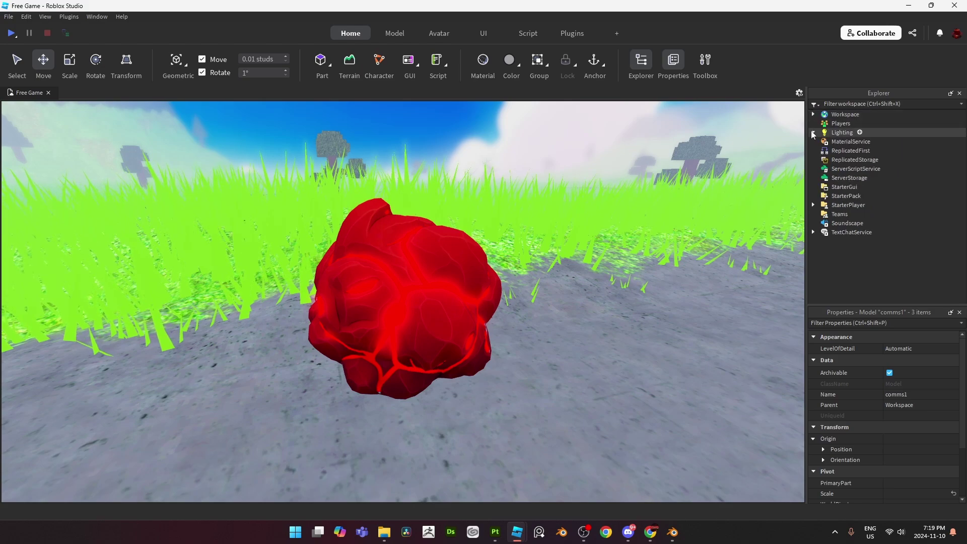
click(813, 132)
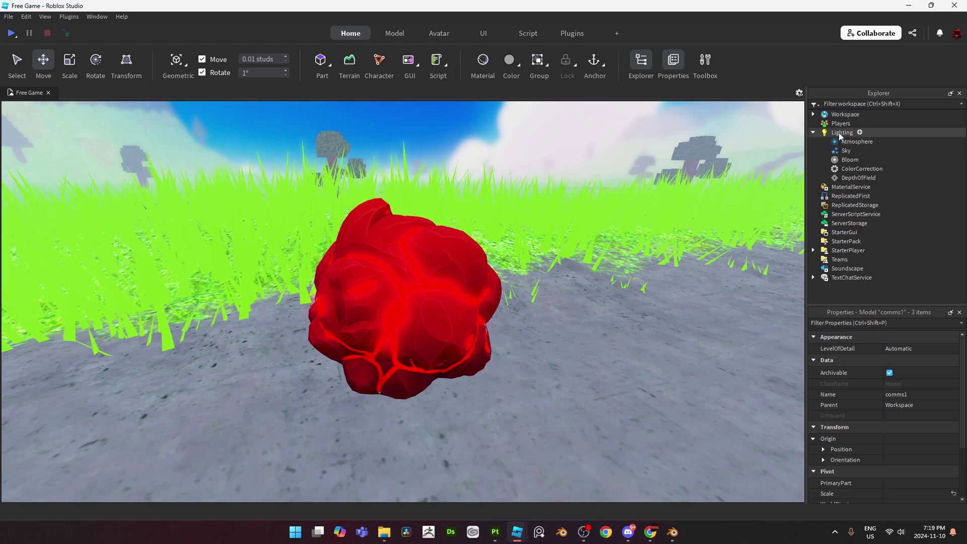
click(850, 160)
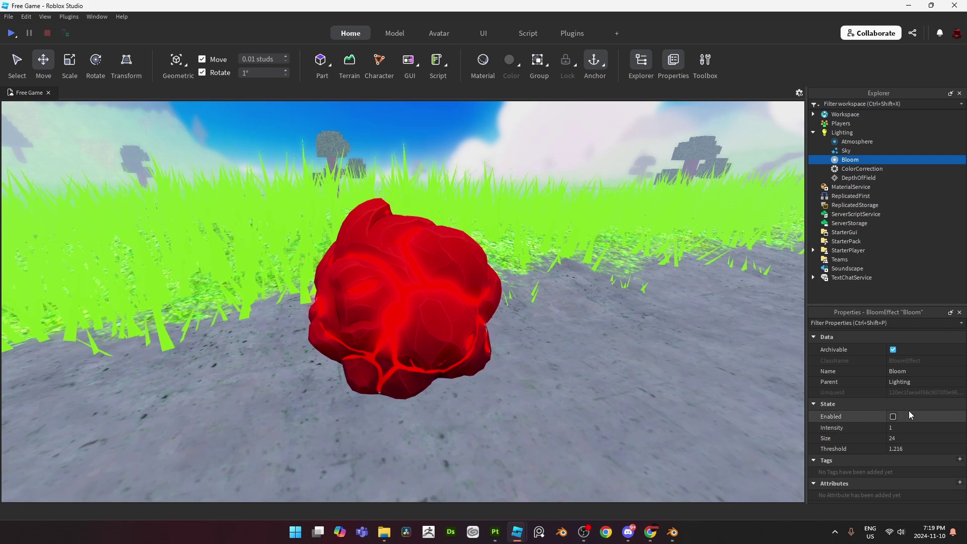
click(893, 417)
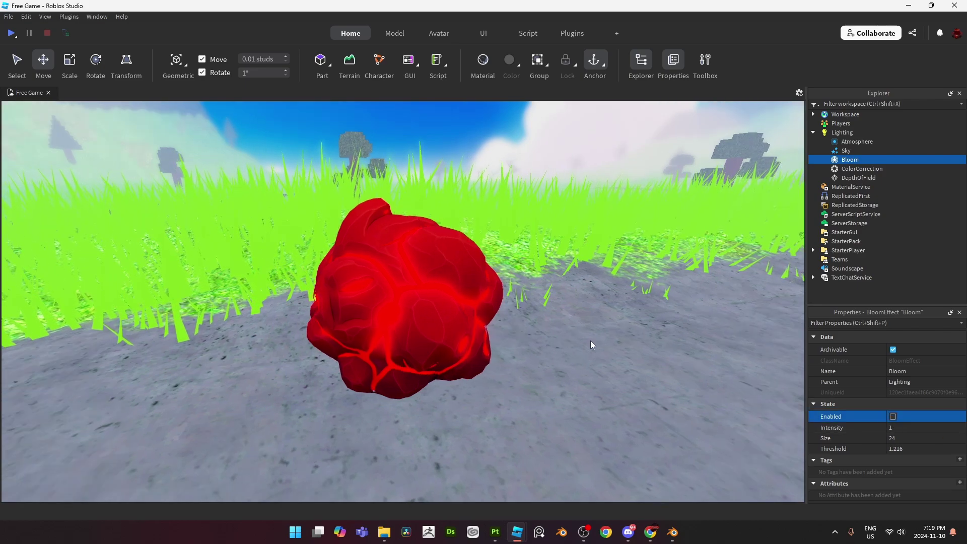
Examine the rock's glowing neon cracks from several sides, selecting and deselecting the model.
click(550, 344)
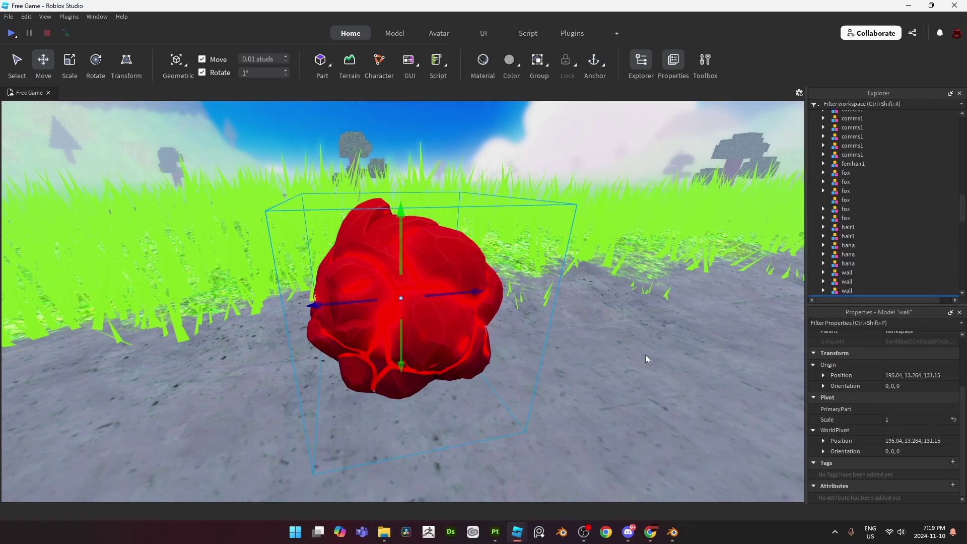
right_drag(645, 354, 609, 322)
click(662, 342)
click(468, 306)
click(627, 338)
double_click(389, 293)
click(609, 321)
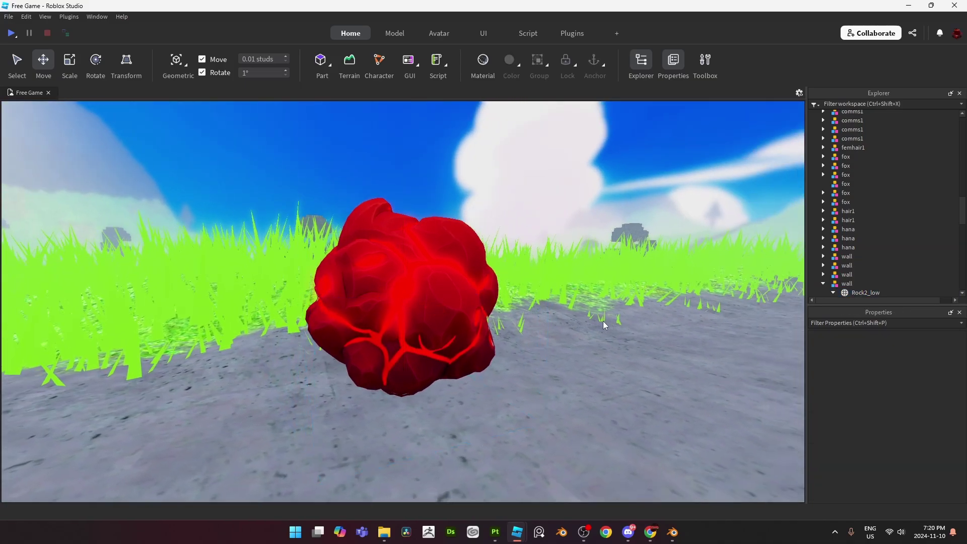
right_drag(413, 270, 413, 270)
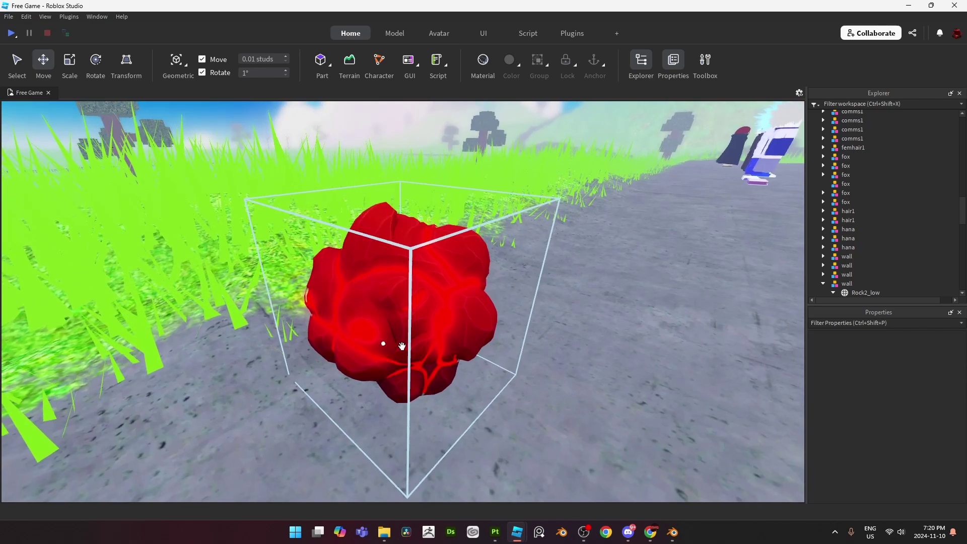
right_drag(402, 346, 436, 346)
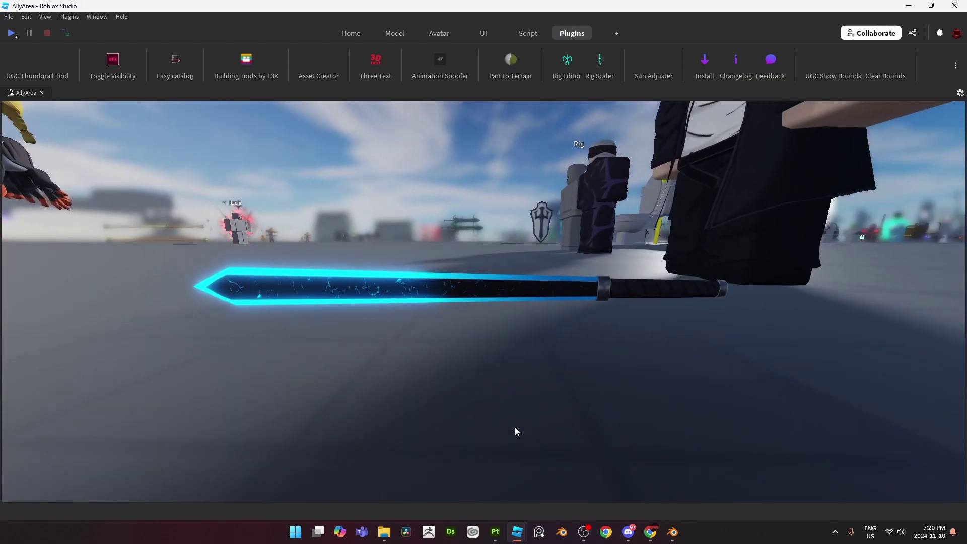
In the AllyArea place, examine the blue neon sword's cracked blade up close and from different angles.
right_drag(514, 427, 515, 439)
scroll(515, 428, down, 3)
drag(655, 289, 557, 298)
scroll(427, 385, up, 4)
click(428, 391)
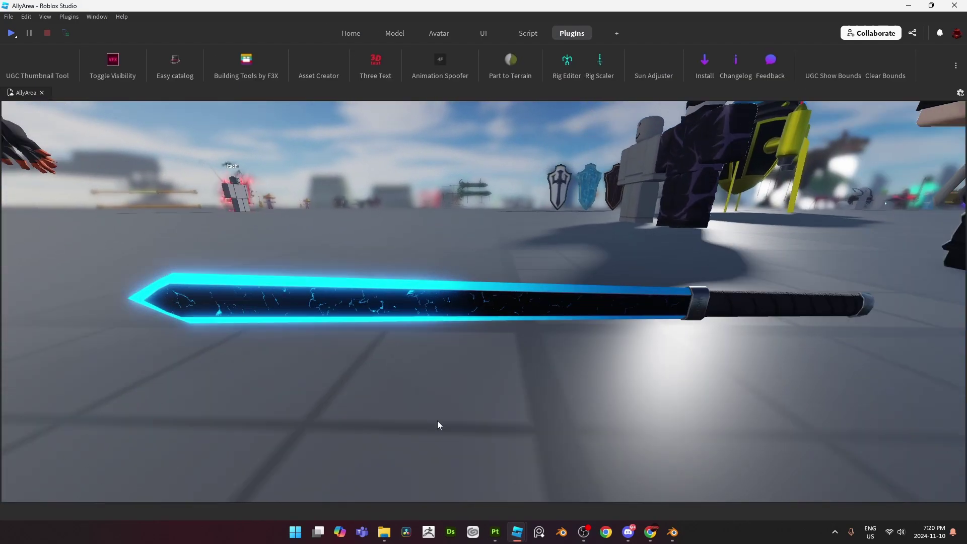
click(389, 318)
right_drag(389, 360, 388, 360)
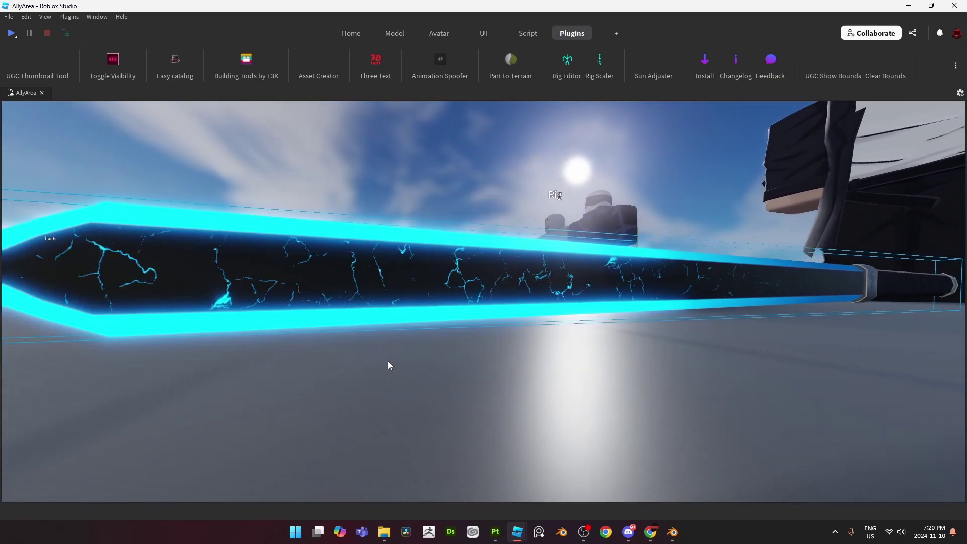
Select the sword's neon blade mesh and show its properties.
scroll(524, 327, down, 3)
right_drag(525, 323, 524, 328)
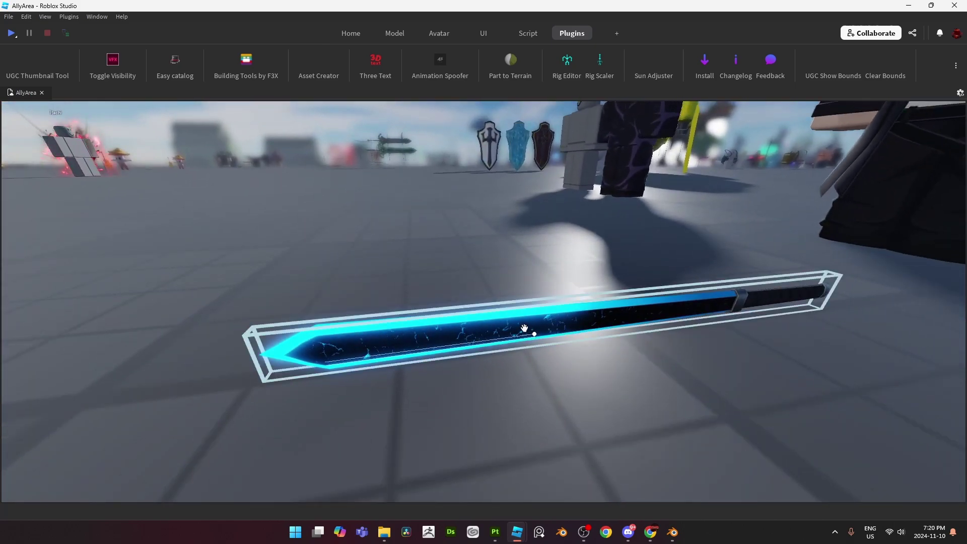
click(95, 16)
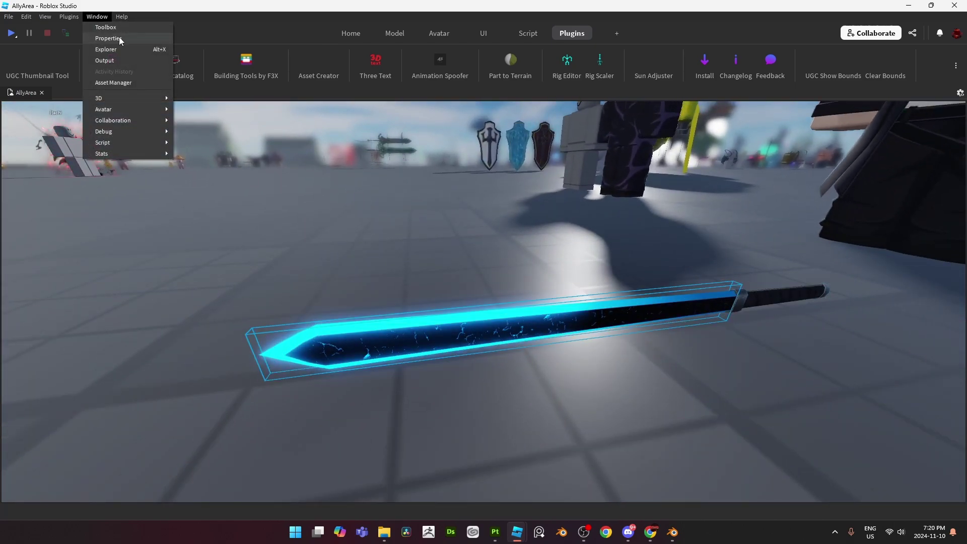
click(120, 38)
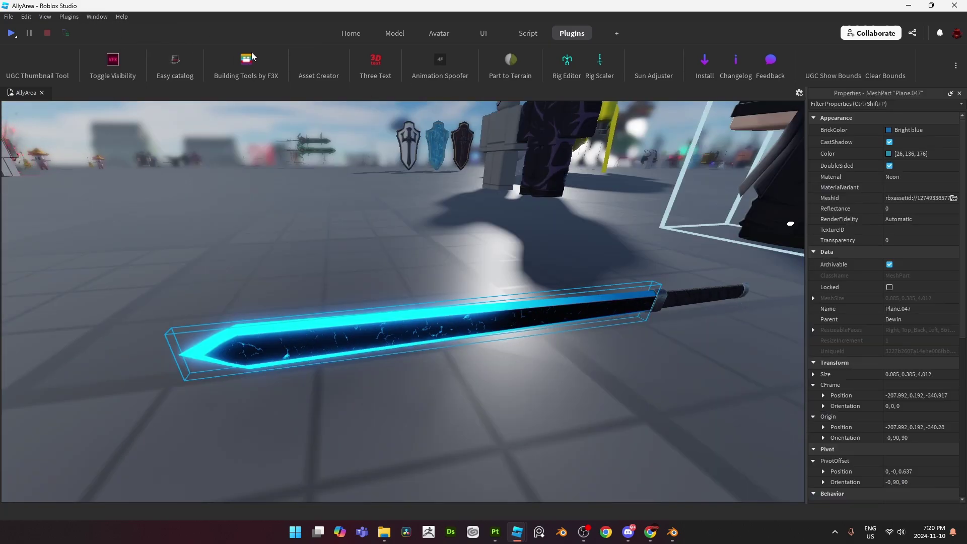
Preview pale green (120, 176, 136), grey-blue (136, 162, 180) and blue (85, 126, 180) on the blade's neon mesh and cancel the color change.
click(891, 154)
drag(546, 155, 830, 134)
click(777, 207)
click(769, 231)
drag(768, 231, 830, 219)
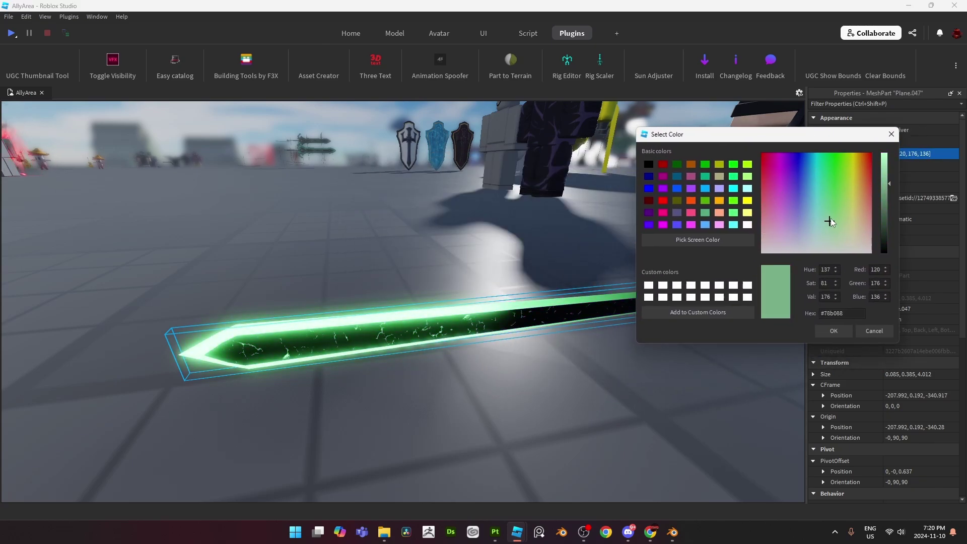
drag(782, 137, 816, 180)
click(931, 221)
drag(844, 232, 852, 257)
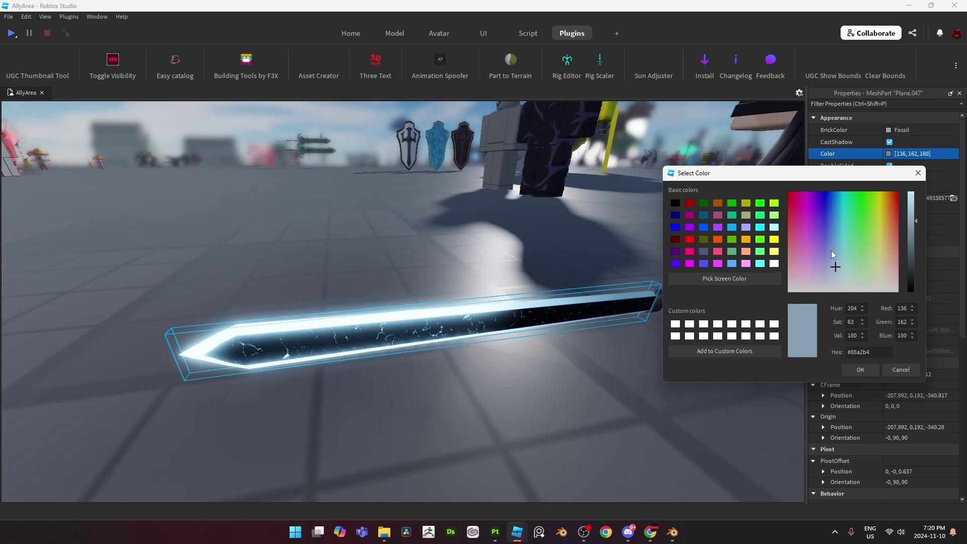
mouse_move(832, 255)
mouse_down()
mouse_move(842, 217)
mouse_move(806, 210)
mouse_move(821, 216)
mouse_move(827, 266)
mouse_move(853, 263)
mouse_move(875, 245)
mouse_move(818, 247)
mouse_move(825, 267)
mouse_move(821, 239)
mouse_move(833, 239)
mouse_up()
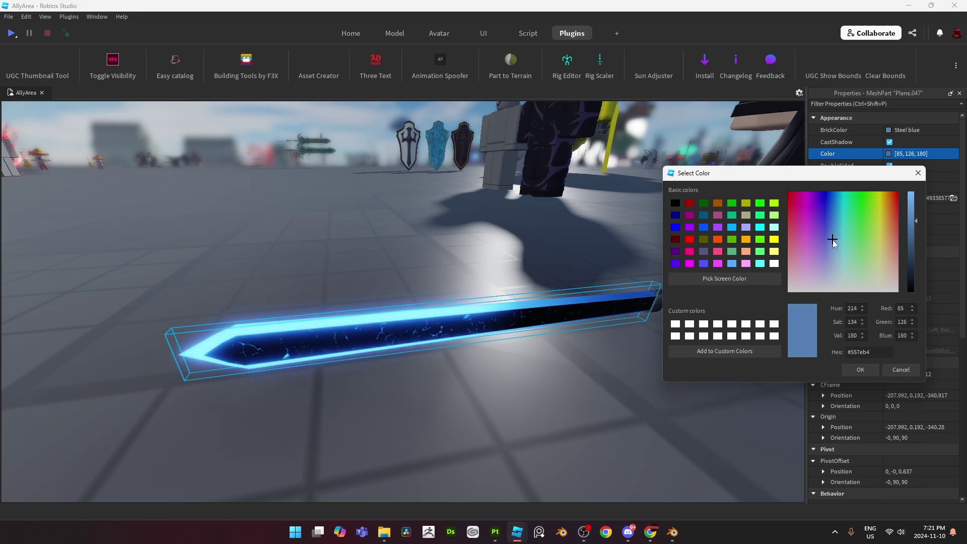
click(902, 368)
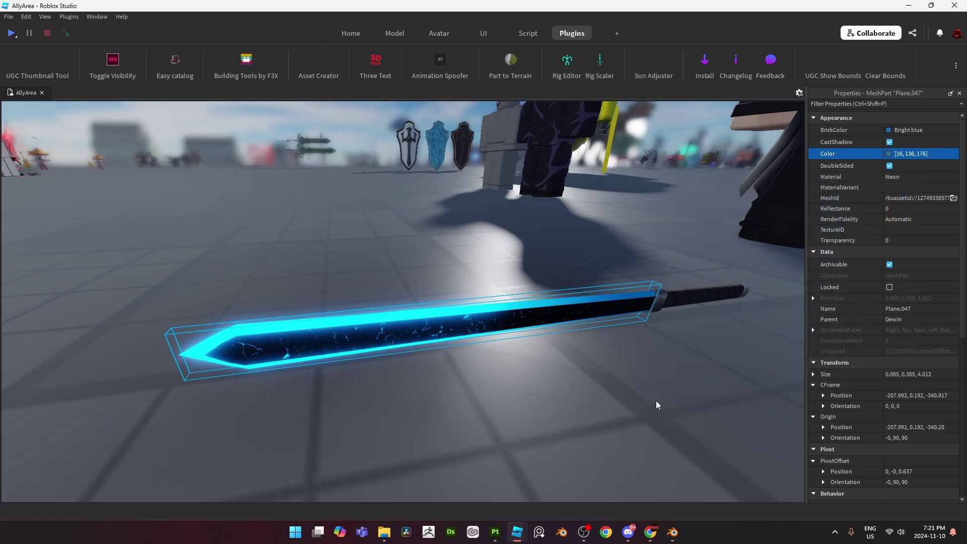